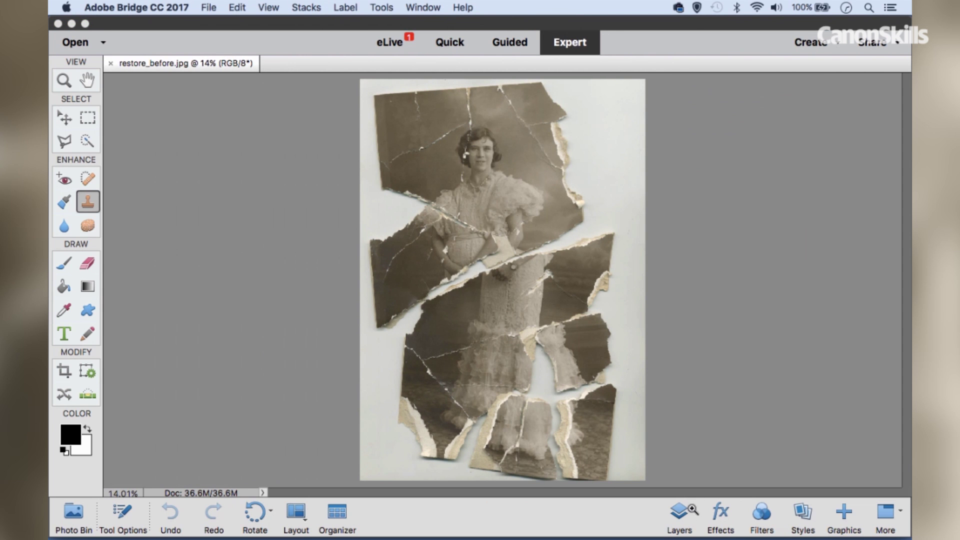
- Select the photo's top fragment, with the woman's head, using a 150 px Quick Selection brush and copy it to a new layer
click(683, 519)
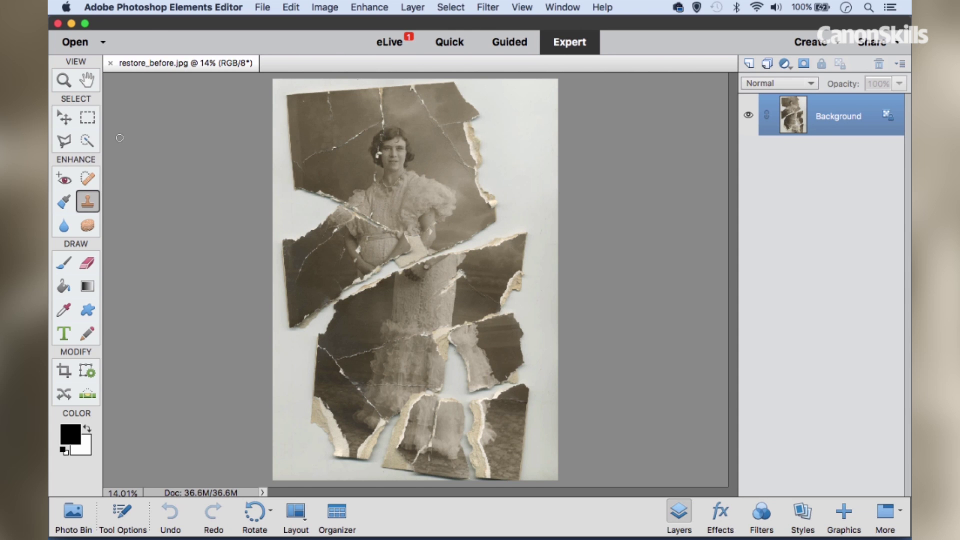
click(86, 142)
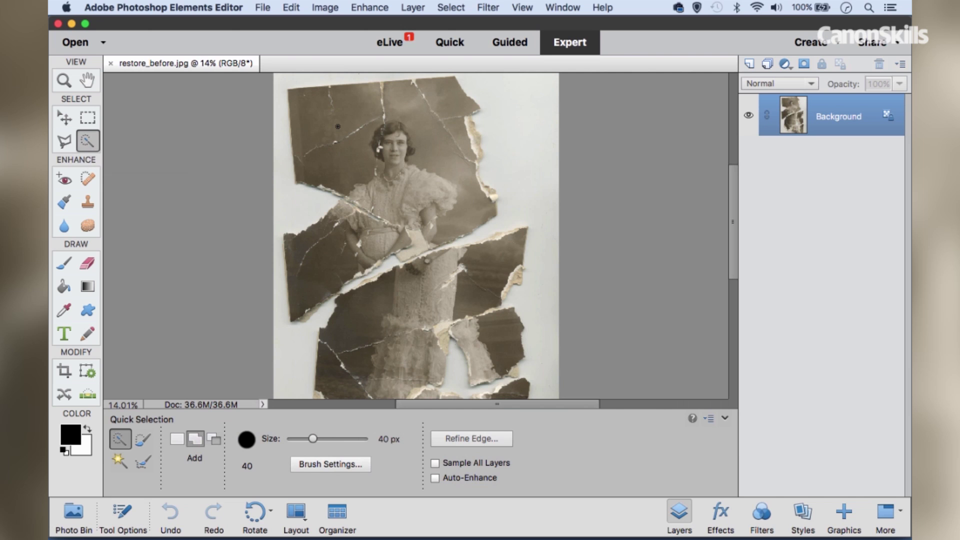
key(bracketright)
key(bracketright)
key(bracketright)
key(bracketright)
key(bracketright)
key(bracketright)
key(bracketright)
key(bracketright)
mouse_move(333, 134)
mouse_down()
mouse_move(429, 187)
mouse_move(454, 219)
mouse_move(466, 205)
mouse_move(452, 112)
mouse_move(418, 143)
mouse_move(417, 165)
mouse_up()
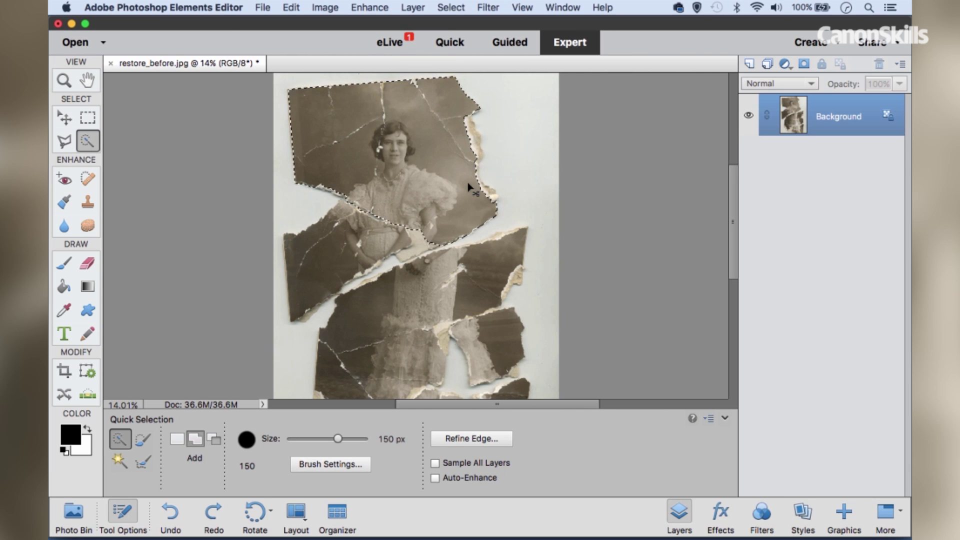
key(super+j)
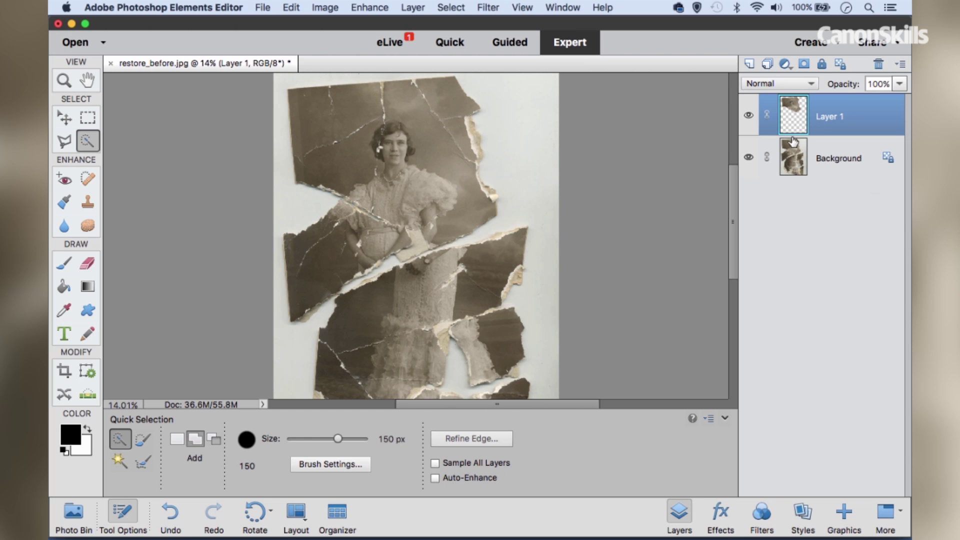
- Quick-select the left middle fragment on the Background layer and copy it to its own layer
click(828, 155)
drag(348, 239, 382, 240)
key(ctrl+j)
- Quick-select the large central fragment with the skirt on the Background layer and copy it to its own layer
click(841, 198)
drag(388, 305, 484, 274)
scroll(480, 276, down, 3)
drag(390, 260, 377, 306)
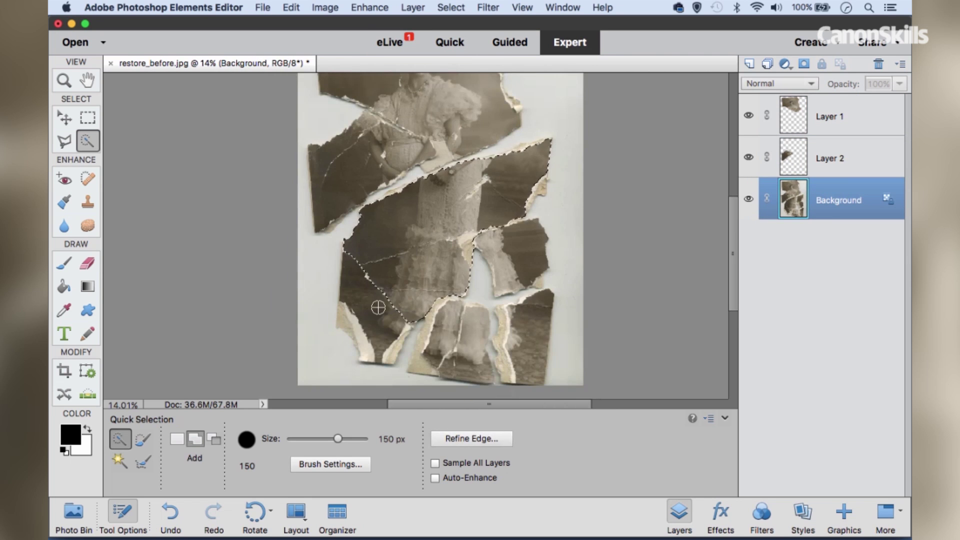
key(super+j)
- Copy the small right-hand fragment and the bottom-right fragment from the Background, each to its own layer
click(839, 241)
drag(515, 259, 525, 245)
key(super+j)
click(839, 283)
drag(534, 315, 532, 349)
key(super+j)
- Copy the bottom-centre hem fragment from the Background to its own layer and hide the Background layer
click(839, 325)
drag(449, 325, 466, 345)
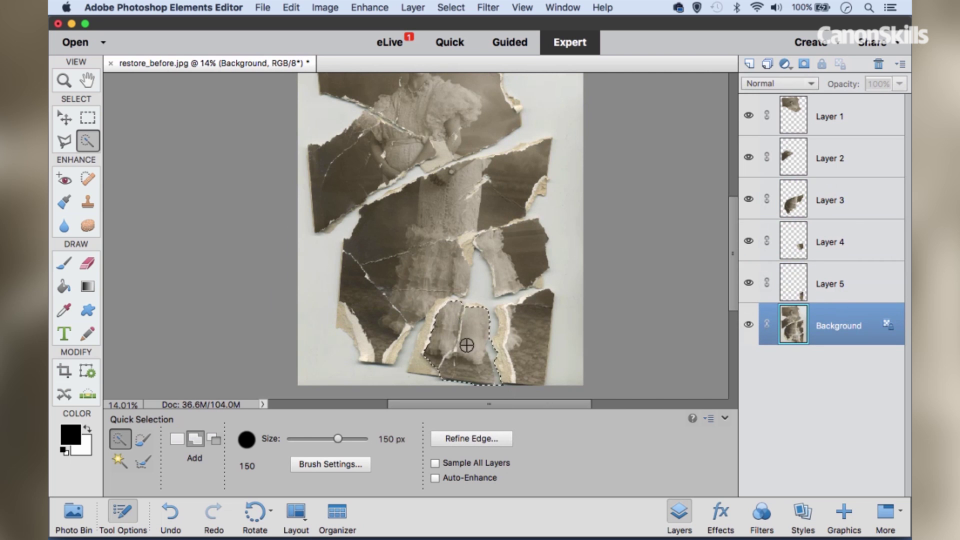
key(super+j)
key(super+0)
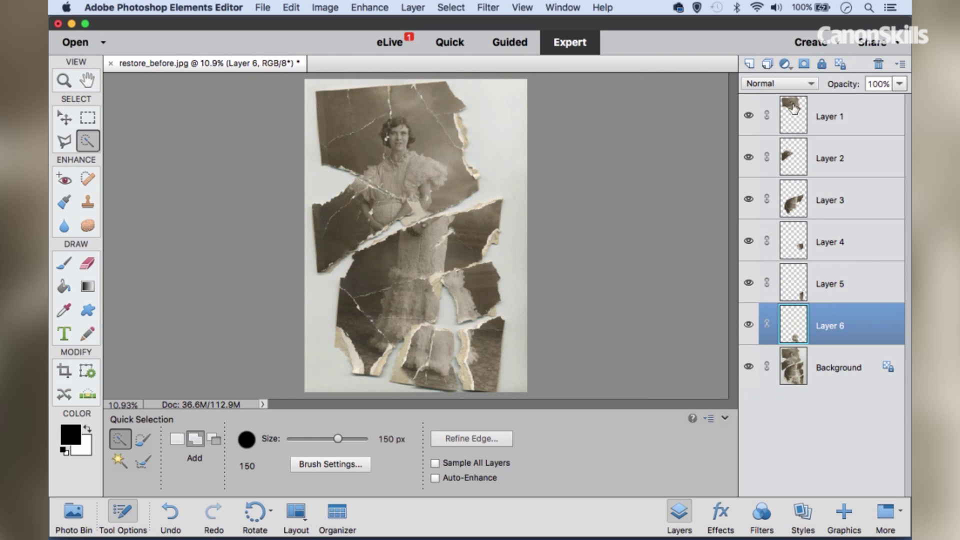
click(749, 367)
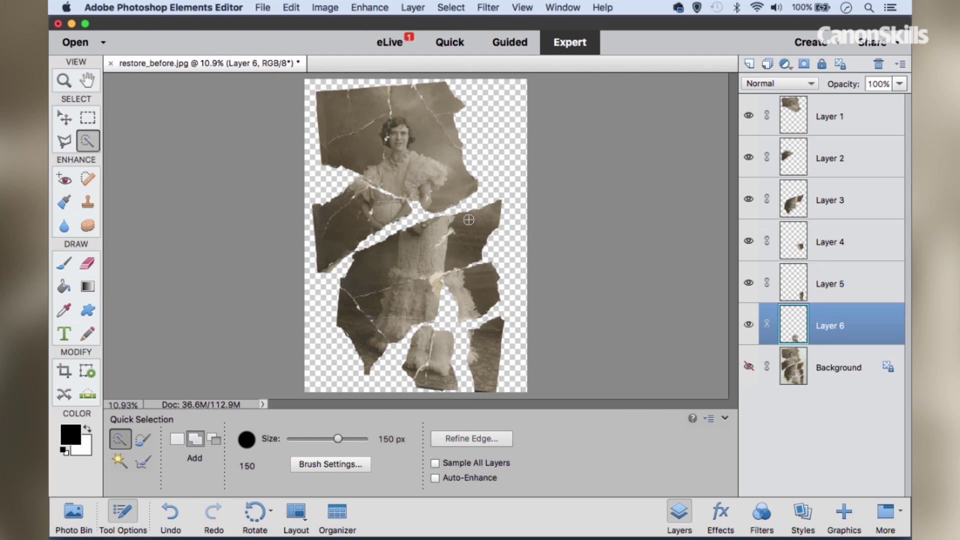
- Rotate the top fragment slightly clockwise until its left edge is vertical and shift it a little to the right
click(63, 118)
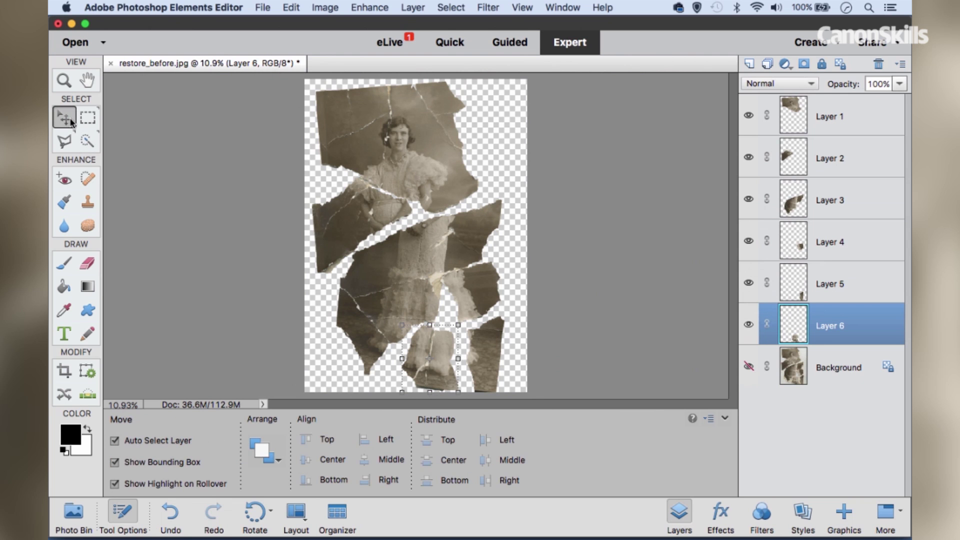
click(411, 132)
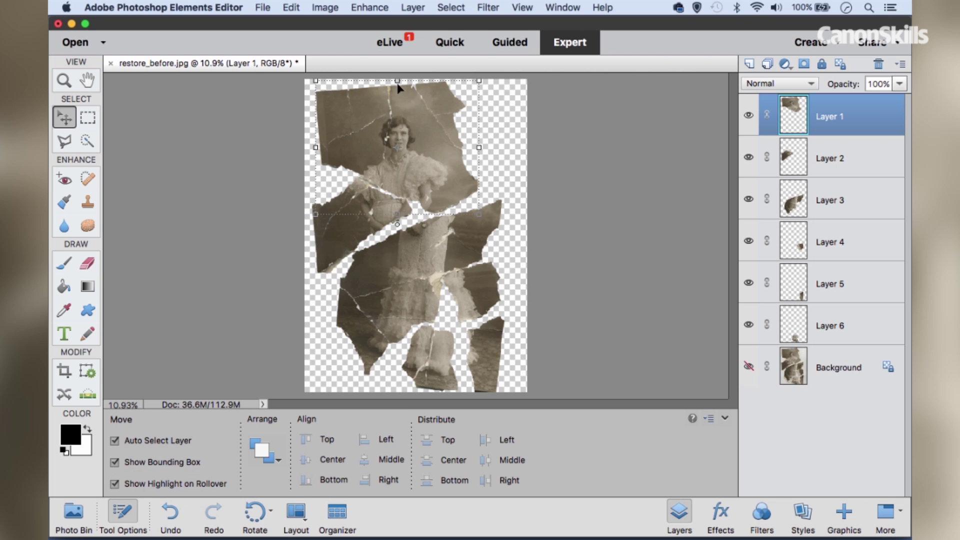
scroll(411, 95, up, 3)
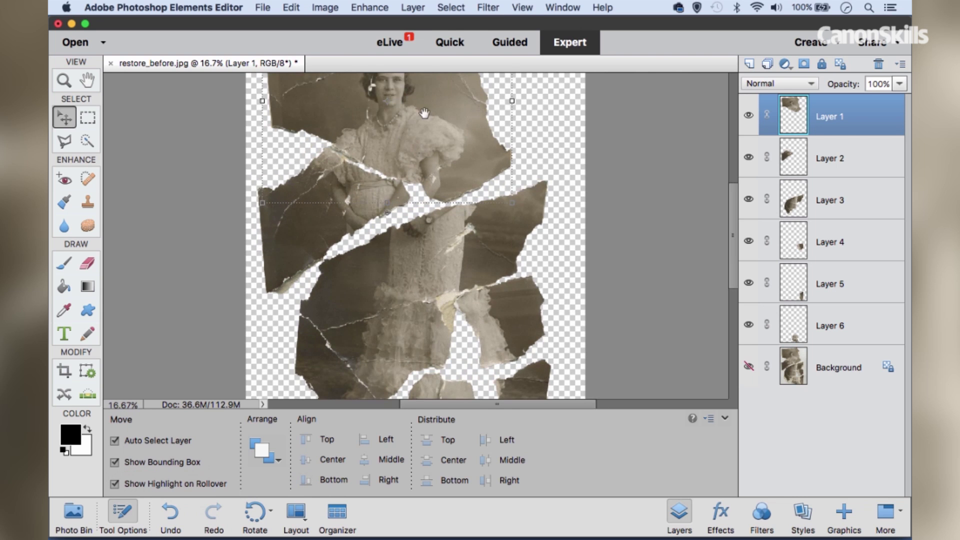
scroll(515, 102, up, 3)
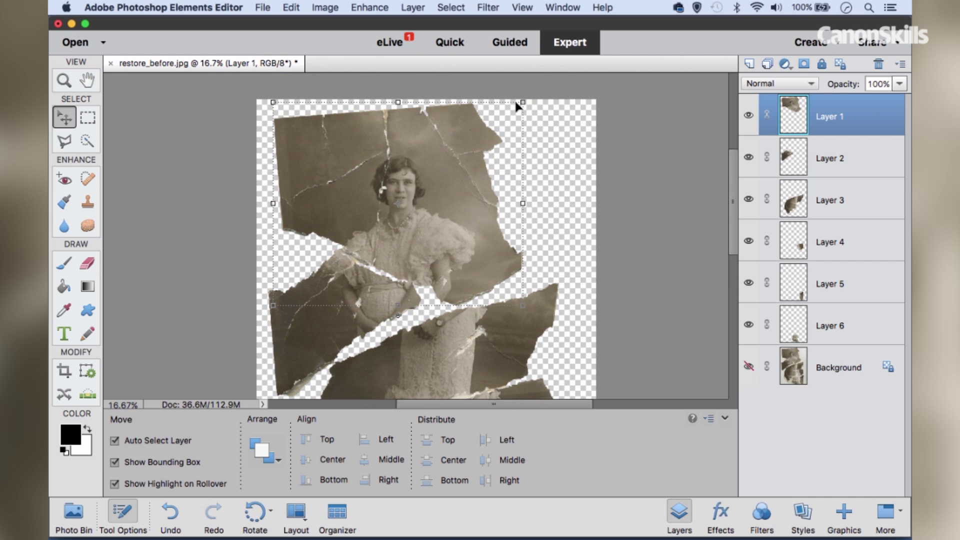
click(522, 101)
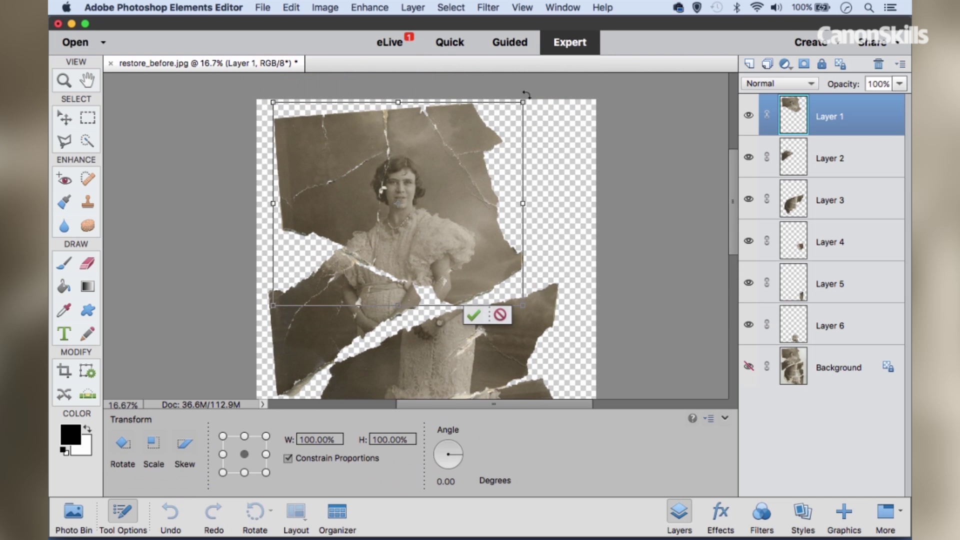
drag(539, 92, 531, 115)
drag(425, 195, 444, 194)
key(Return)
- Move the left middle fragment right and rotate it slightly counterclockwise to fit against the top fragment
click(377, 283)
drag(421, 246, 442, 248)
drag(371, 301, 401, 303)
drag(462, 256, 493, 218)
drag(372, 315, 374, 311)
key(Return)
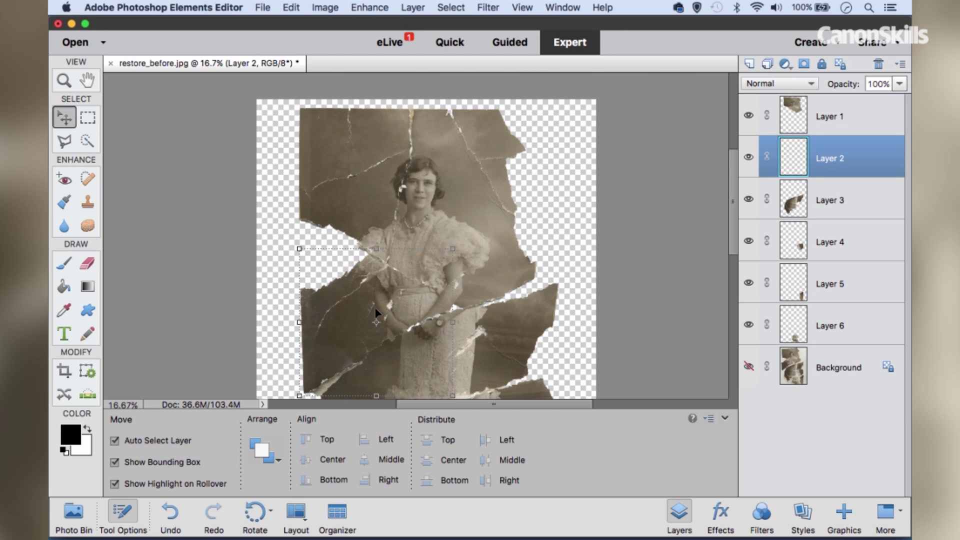
- Rotate the large central fragment by -5.00 degrees and fit it against the tear of the upper fragments
click(500, 325)
scroll(503, 300, down, 5)
drag(506, 252, 486, 269)
drag(559, 202, 553, 191)
drag(518, 225, 515, 226)
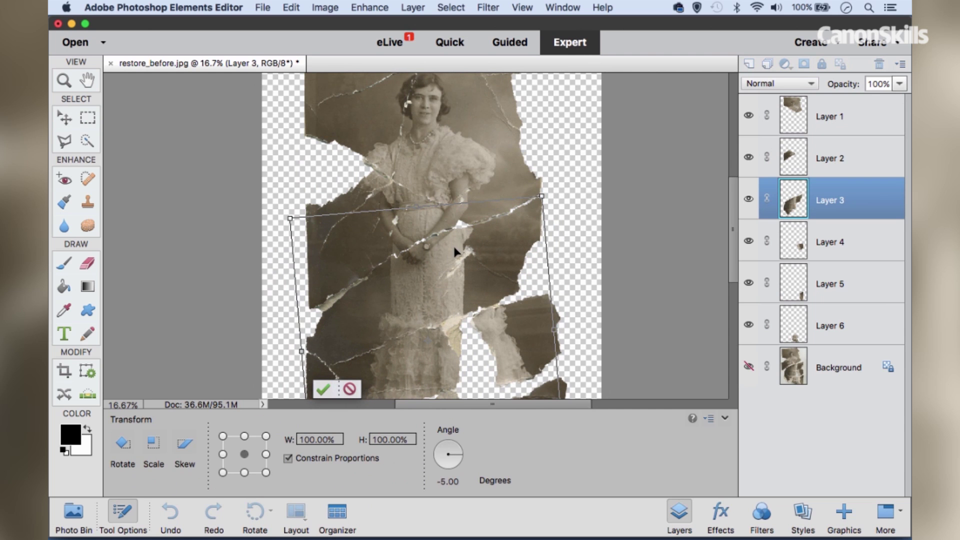
key(Return)
- Fit the small right-hand fragment against the central skirt piece and bring its layer to the top of the stack
drag(452, 284, 456, 205)
drag(525, 234, 494, 233)
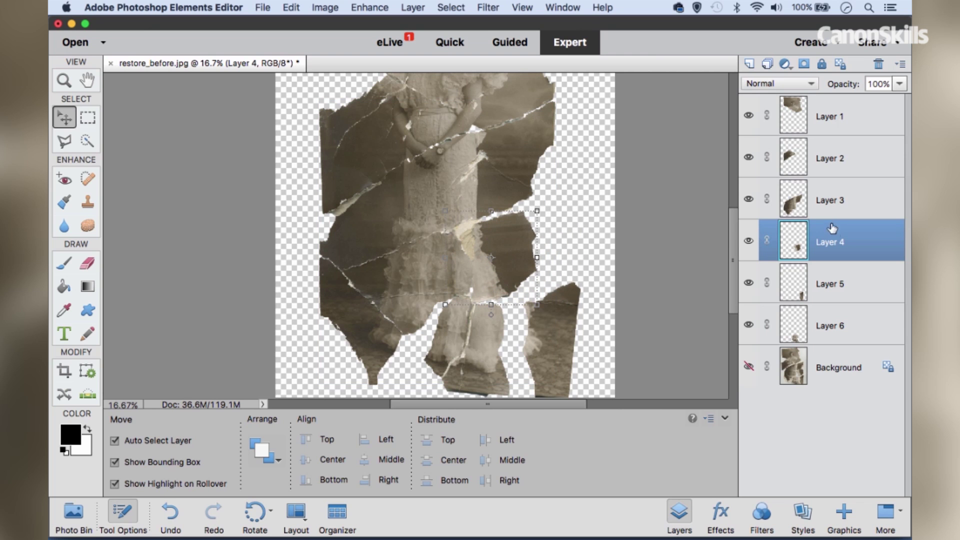
drag(834, 235, 830, 114)
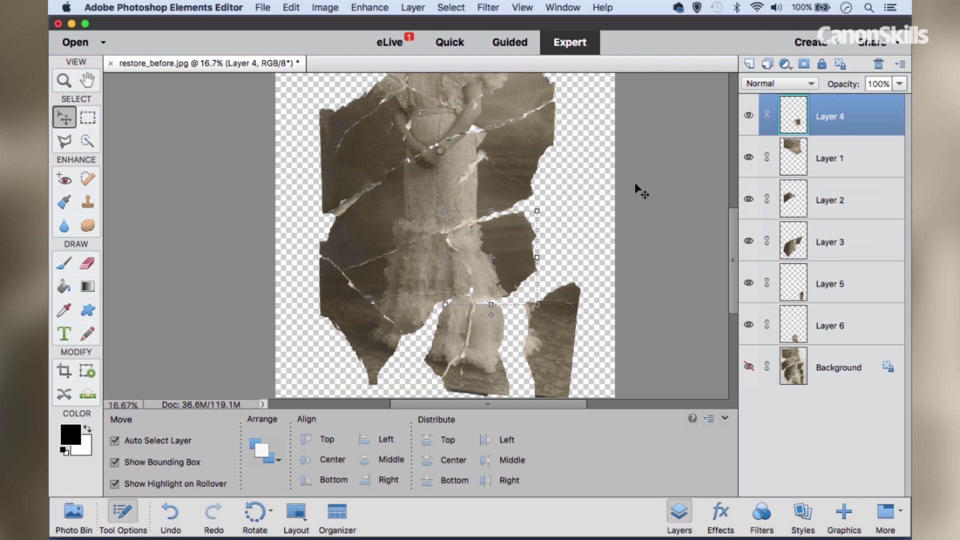
mouse_move(493, 243)
mouse_down()
mouse_move(520, 236)
mouse_move(496, 235)
mouse_up()
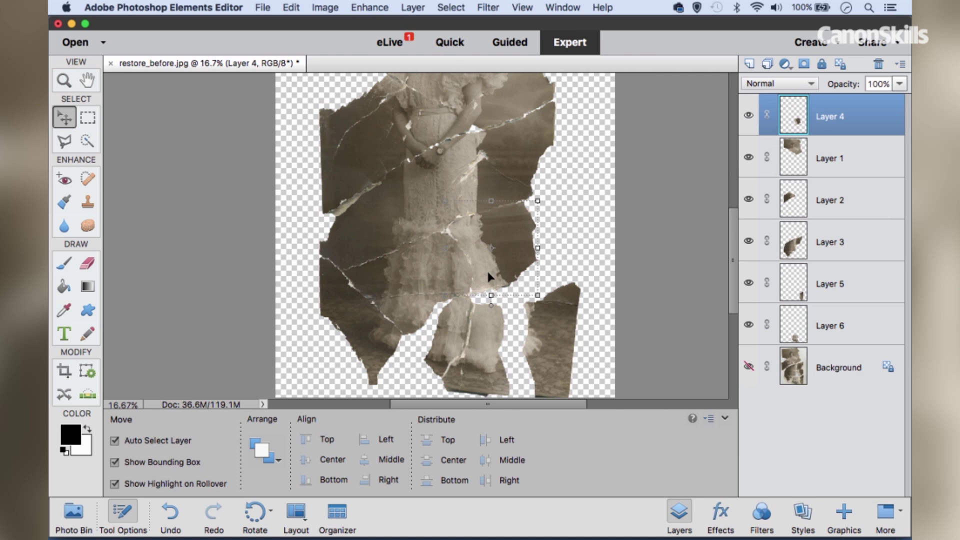
- Move the bottom-centre hem fragment beneath the skirt and rotate it until its lower edge is level
scroll(487, 269, down, 3)
mouse_move(498, 273)
mouse_down()
mouse_move(483, 284)
mouse_move(494, 271)
mouse_move(484, 269)
mouse_up()
drag(580, 258, 560, 260)
drag(491, 261, 510, 263)
key(Return)
- Rotate the bottom-right fragment by about -5.17 degrees and move it up against the small right-hand fragment
click(560, 280)
drag(586, 191, 577, 189)
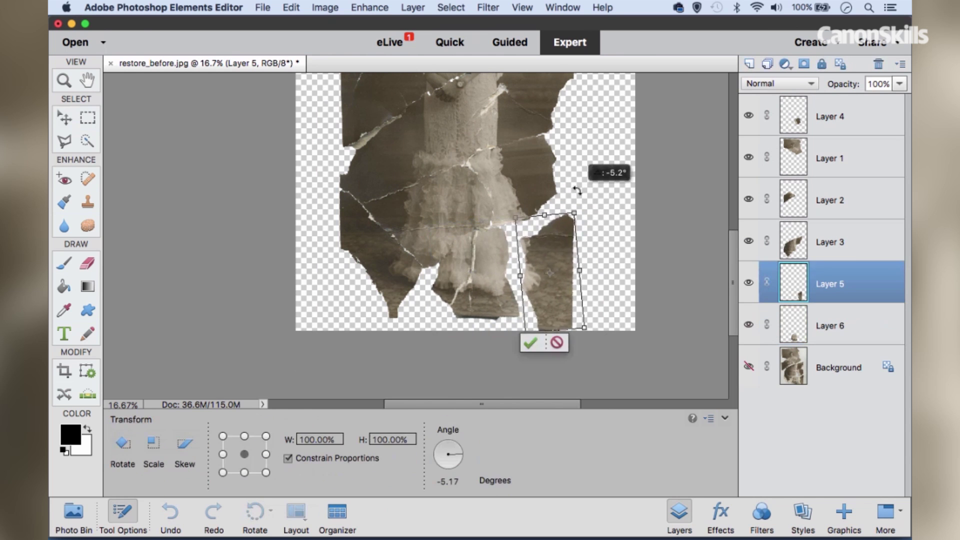
drag(556, 273, 551, 250)
key(Return)
- Fine-tune the position and rotation of the bottom-centre hem fragment so it meets the bottom-right fragment
drag(486, 263, 492, 260)
drag(541, 199, 537, 196)
key(Return)
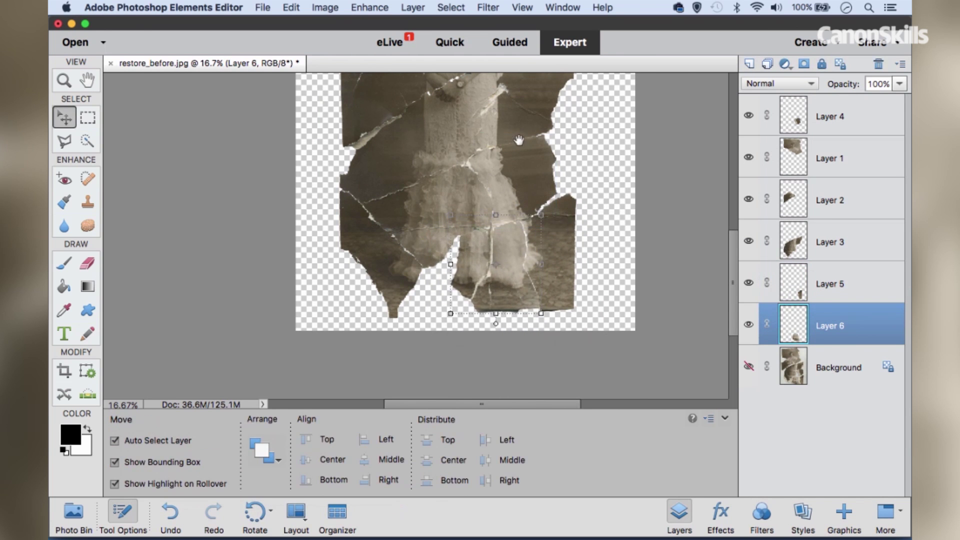
scroll(520, 253, up, 10)
drag(517, 258, 514, 228)
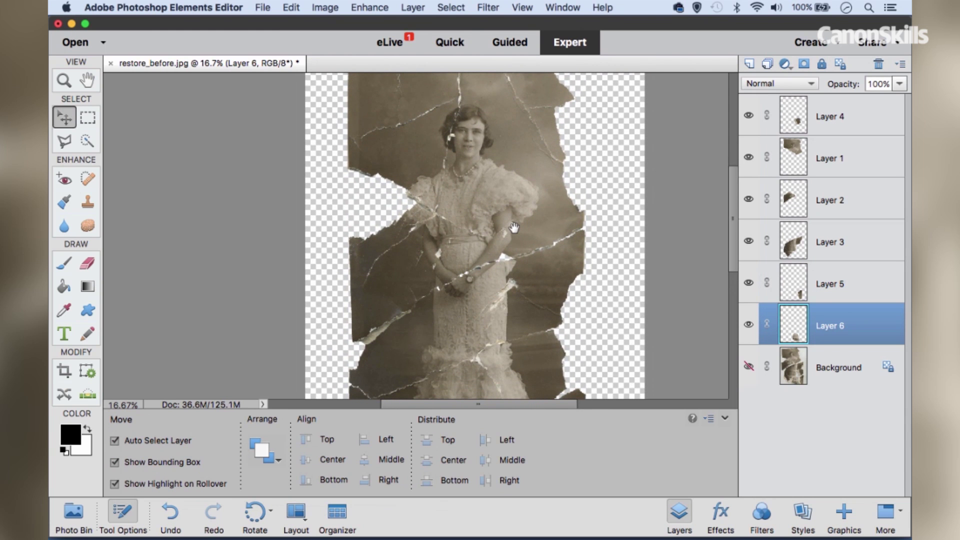
drag(491, 112, 486, 133)
scroll(488, 215, down, 5)
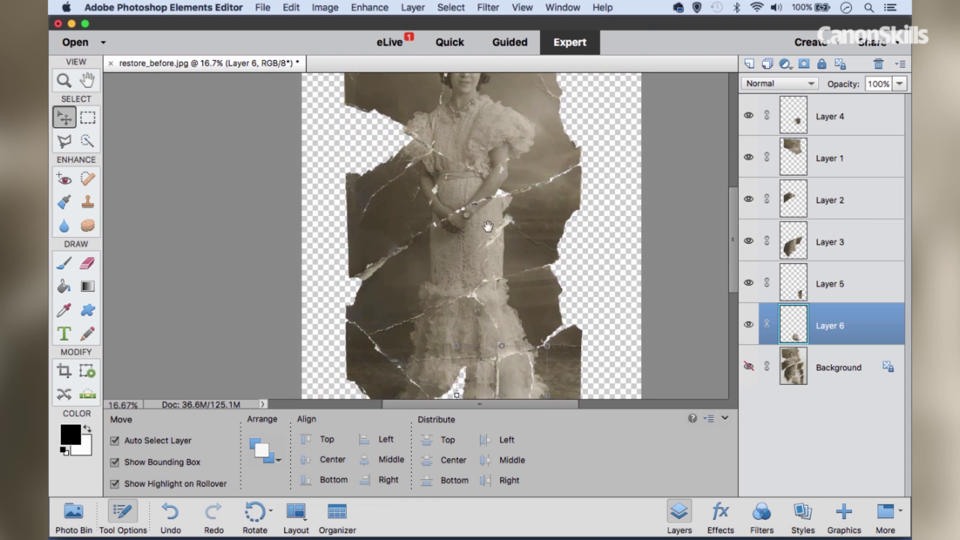
scroll(495, 240, down, 2)
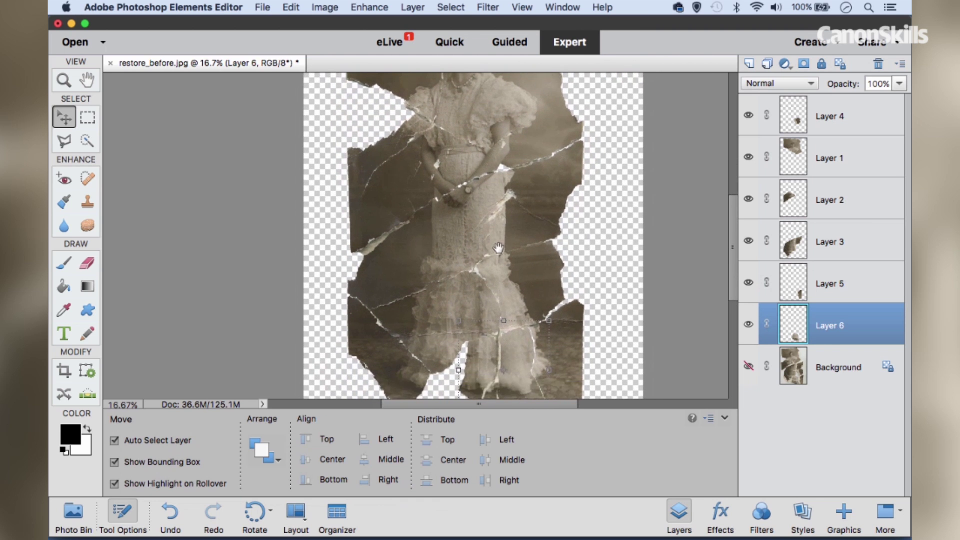
- Add a new empty layer above all the fragment layers and name it healing
click(870, 113)
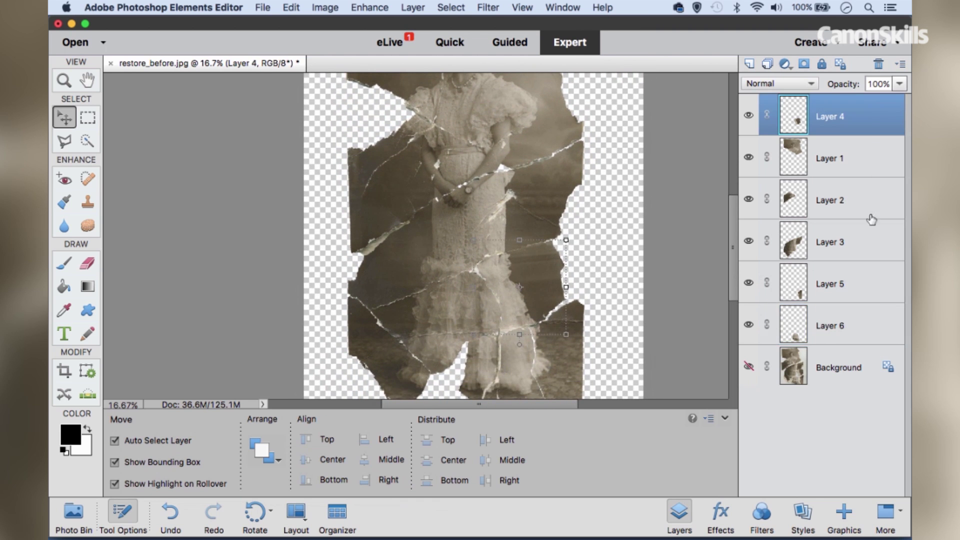
click(748, 64)
double_click(826, 120)
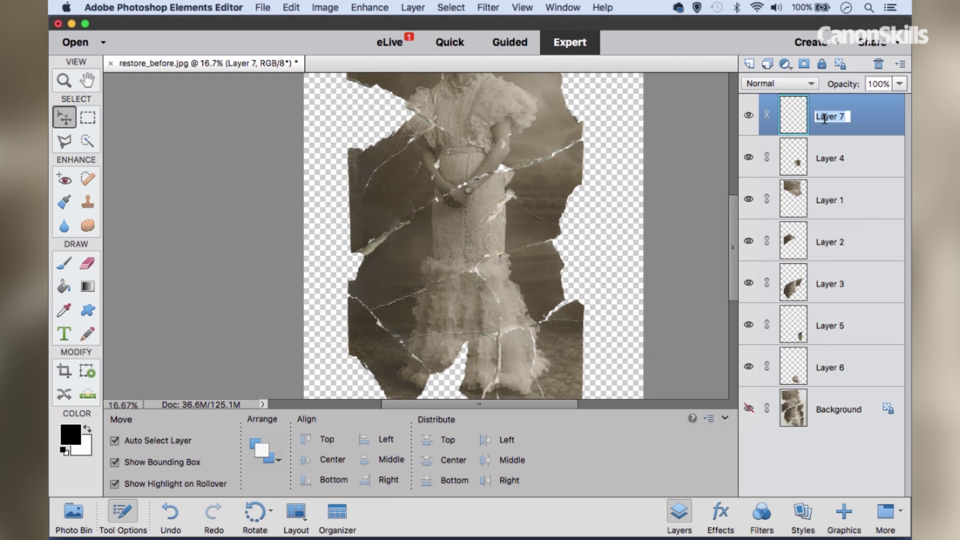
text(healing)
key(Return)
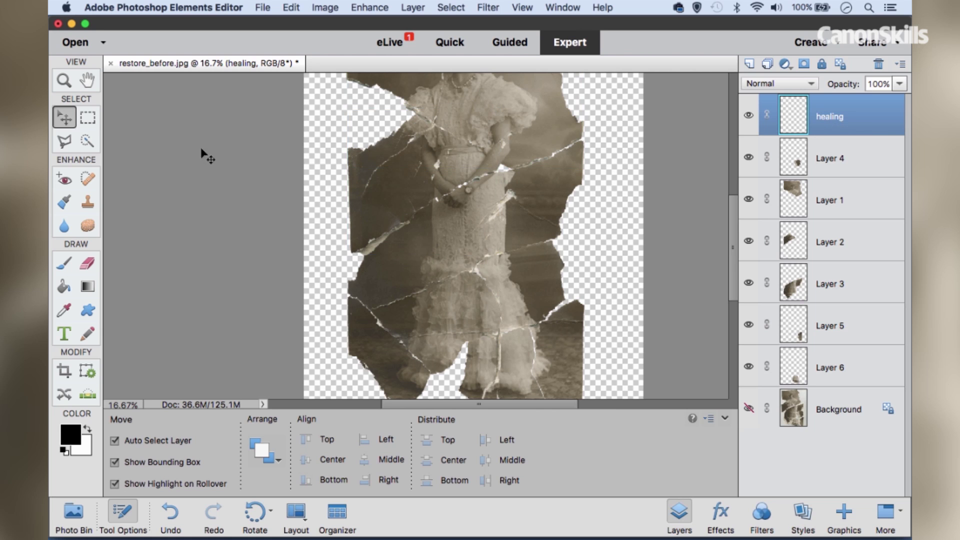
- Paint over the tear crossing the hands and running to the right edge with the Spot Healing Brush
click(87, 178)
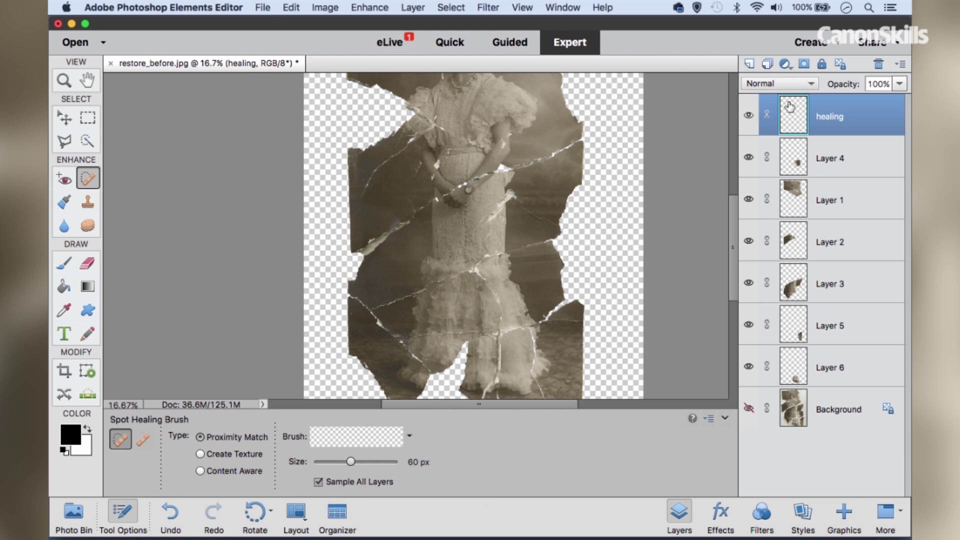
click(725, 419)
key(super+equal)
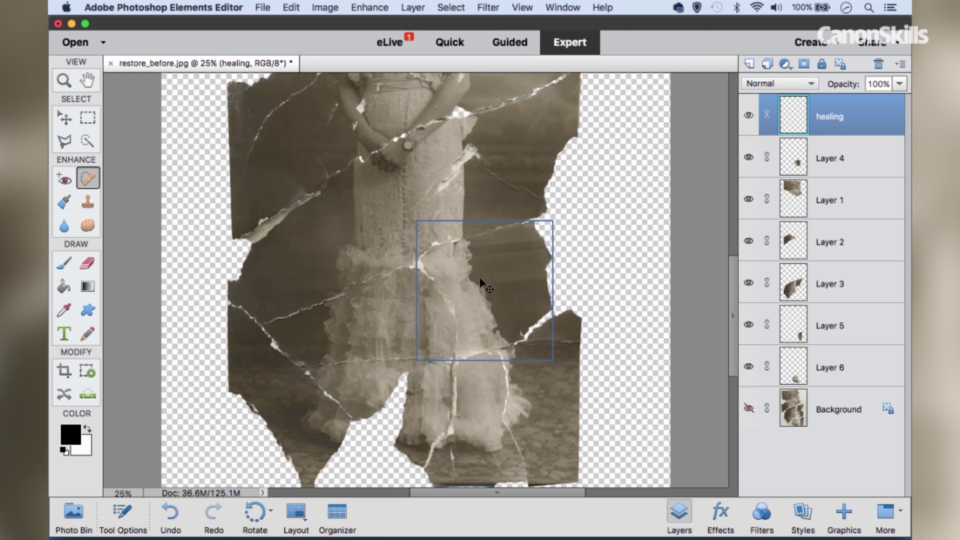
key(super+equal)
scroll(464, 240, up, 6)
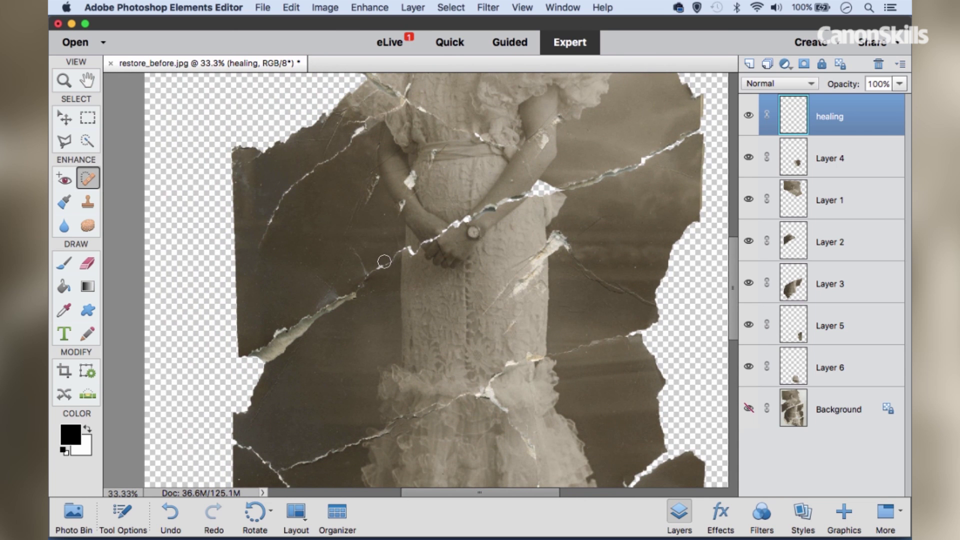
drag(369, 276, 411, 255)
drag(451, 229, 448, 229)
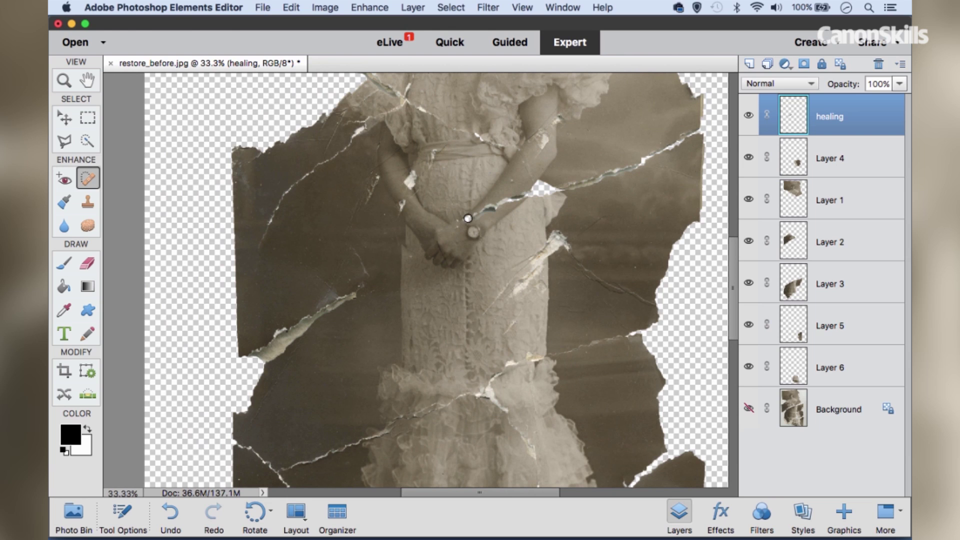
drag(476, 214, 546, 190)
click(522, 196)
drag(559, 192, 700, 128)
- Heal the curved crack in the backdrop left of the woman's arm, up to and across her bodice
drag(263, 245, 307, 173)
drag(274, 219, 320, 150)
mouse_move(302, 175)
mouse_down()
mouse_move(325, 153)
mouse_move(344, 151)
mouse_move(382, 108)
mouse_move(406, 103)
mouse_move(436, 113)
mouse_up()
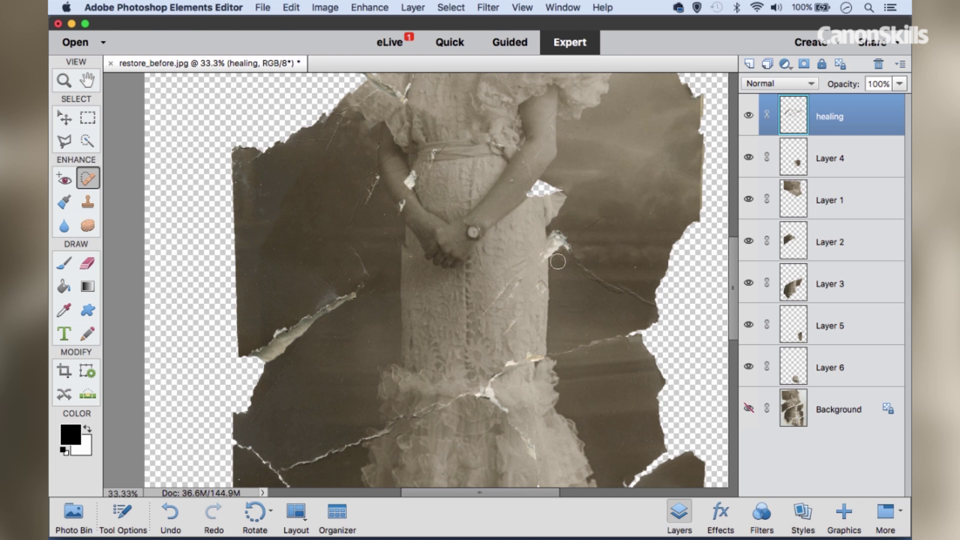
- Heal the crack by the woman's face and hair and the one crossing the upper left backdrop
scroll(395, 237, up, 5)
drag(423, 192, 435, 142)
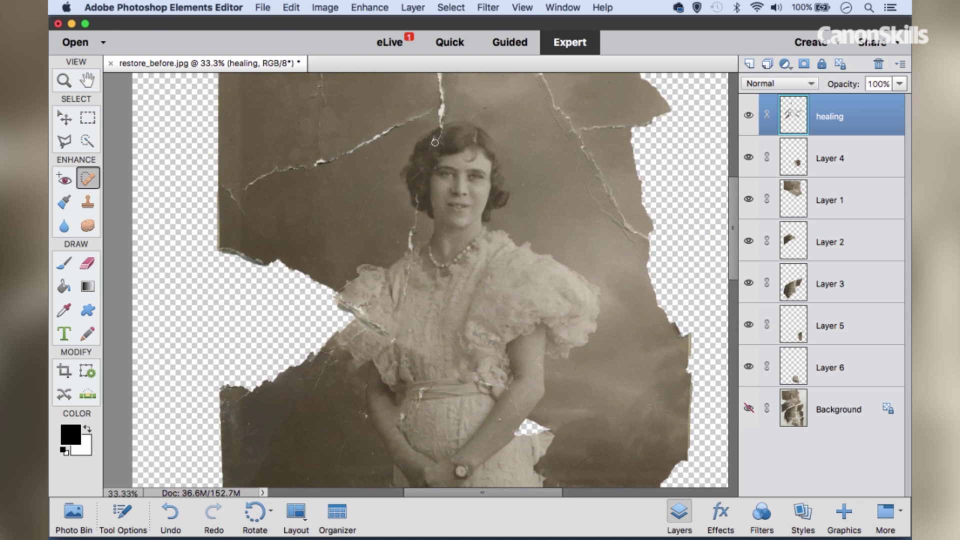
drag(434, 107, 236, 199)
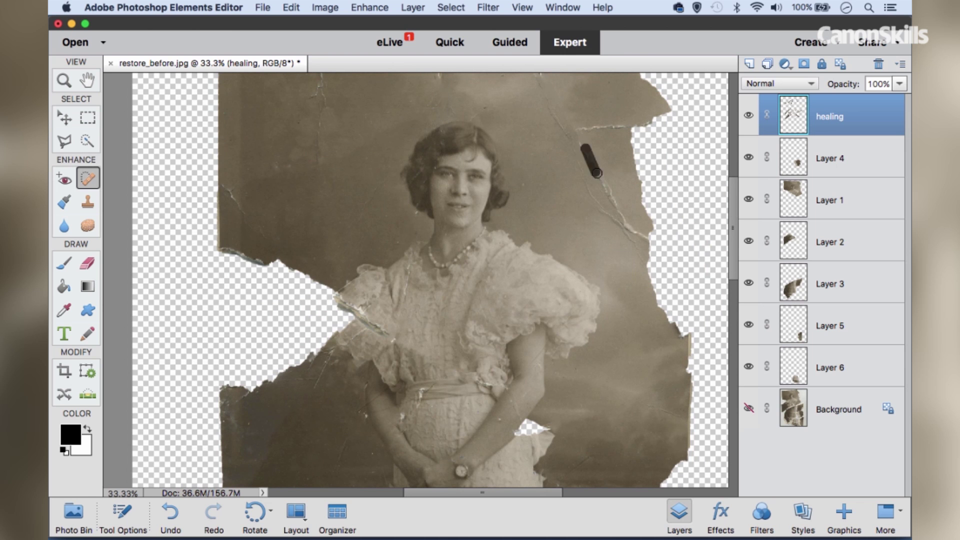
- Heal the crack in the right backdrop and the cracks crossing the lower skirt with the Spot Healing Brush
scroll(511, 226, down, 10)
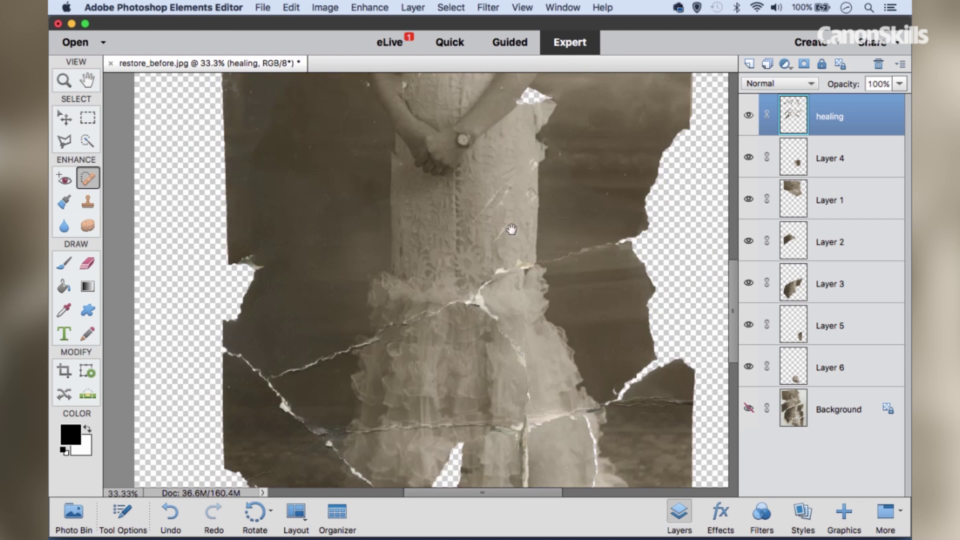
scroll(408, 254, left, 2)
scroll(514, 202, up, 5)
scroll(514, 202, right, 3)
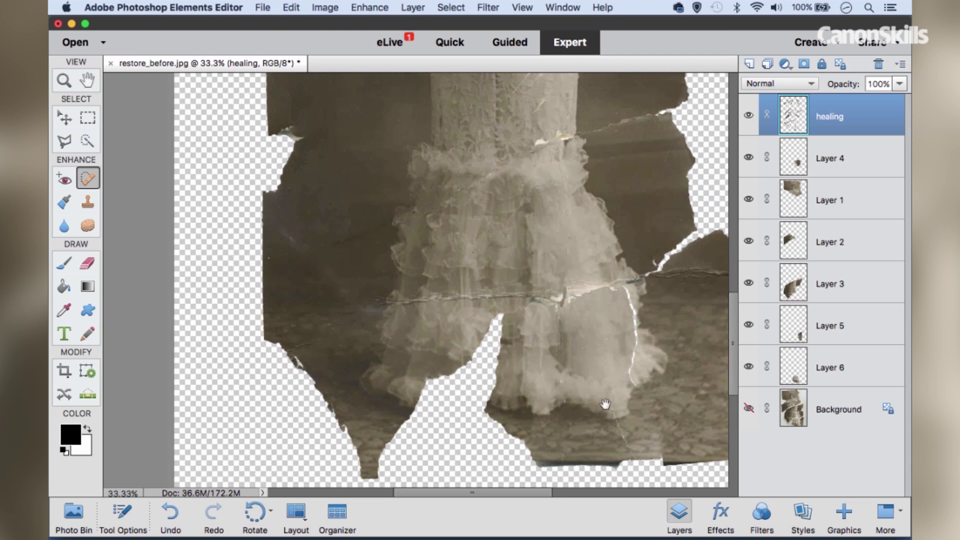
scroll(469, 253, up, 5)
scroll(300, 180, up, 2)
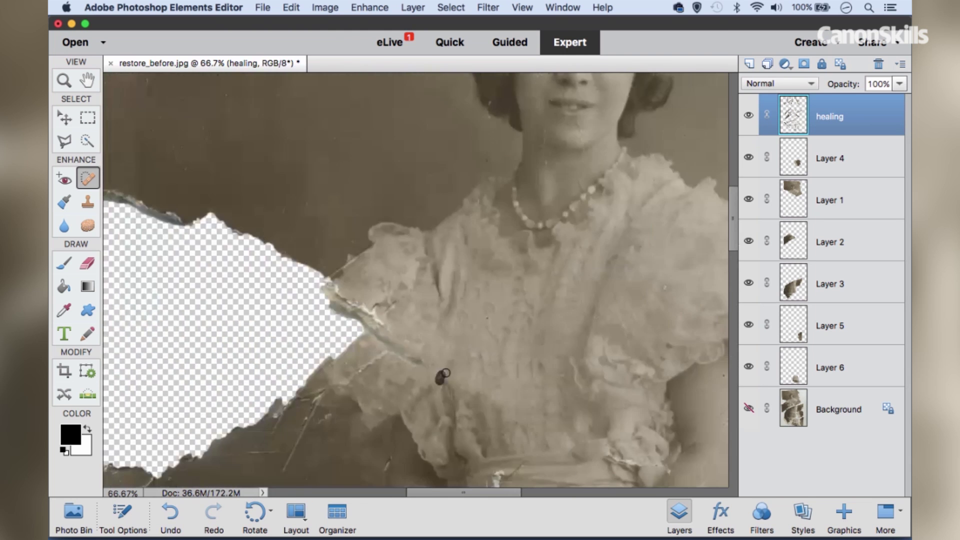
- Heal the scratches and small specks on the bodice, face, left backdrop and waist
scroll(439, 332, up, 3)
scroll(422, 375, up, 1)
scroll(414, 257, down, 5)
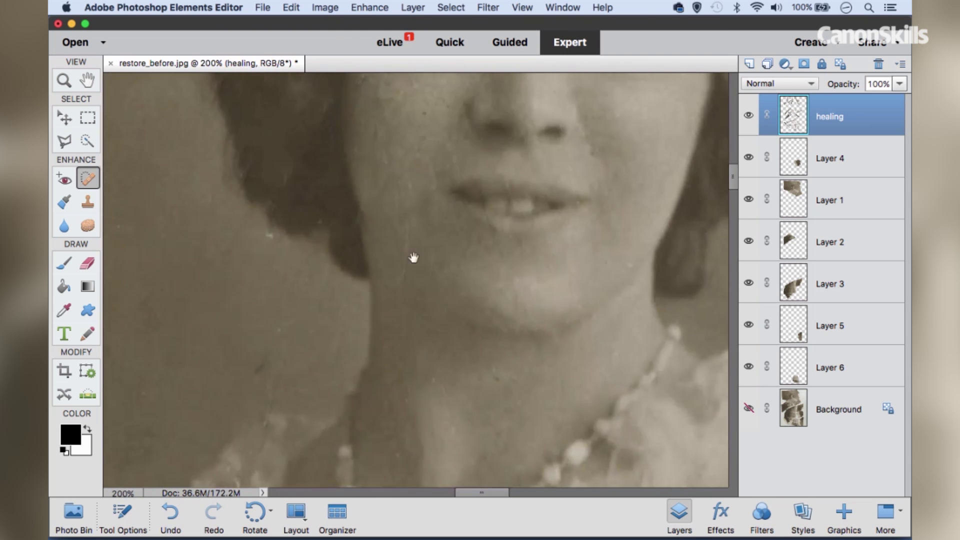
scroll(320, 307, up, 12)
scroll(382, 215, down, 1)
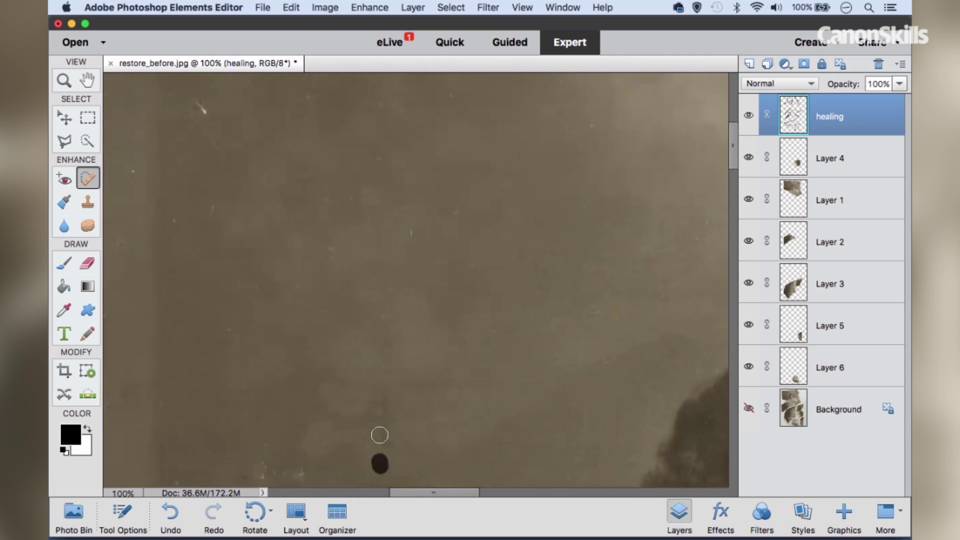
scroll(293, 234, up, 5)
scroll(294, 234, left, 3)
scroll(319, 260, down, 10)
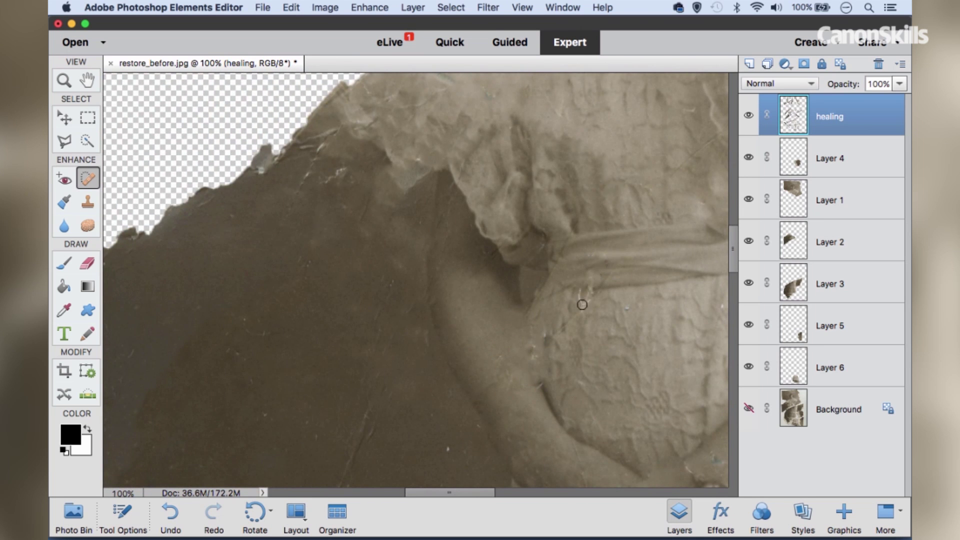
scroll(217, 443, up, 5)
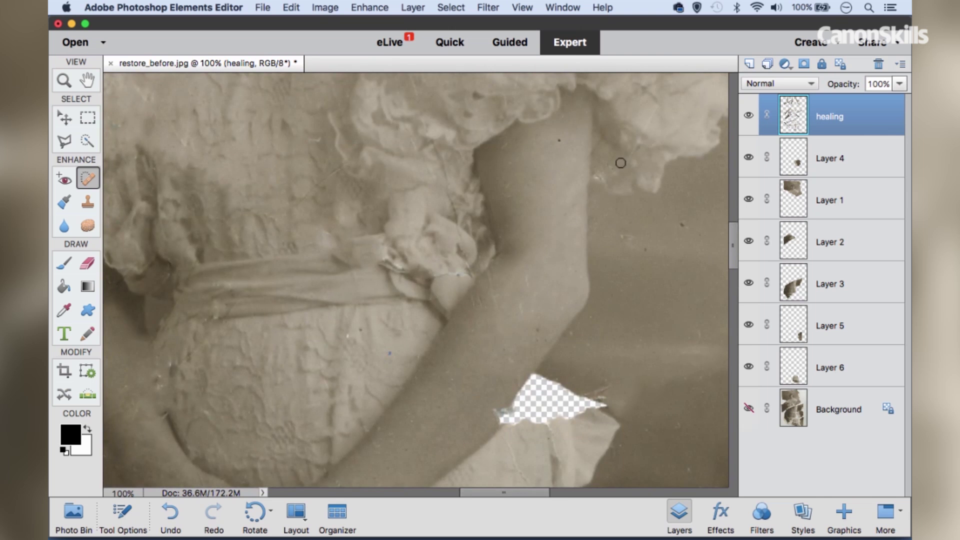
- Heal the remaining specks and scratches around the arm, ruffled skirt, dark left backdrop and upper right backdrop
scroll(620, 161, right, 5)
scroll(620, 160, down, 5)
scroll(509, 238, down, 10)
scroll(522, 235, left, 3)
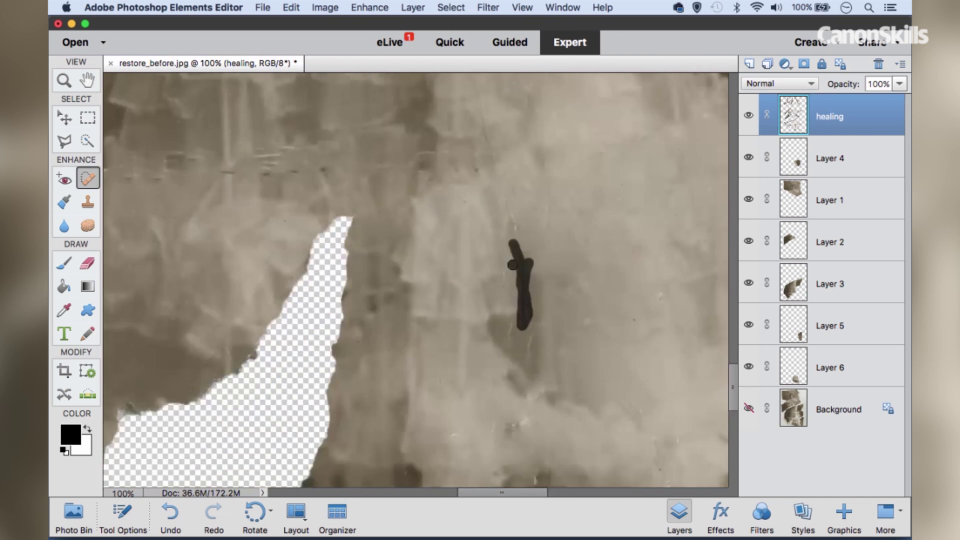
scroll(522, 235, up, 5)
scroll(522, 235, right, 5)
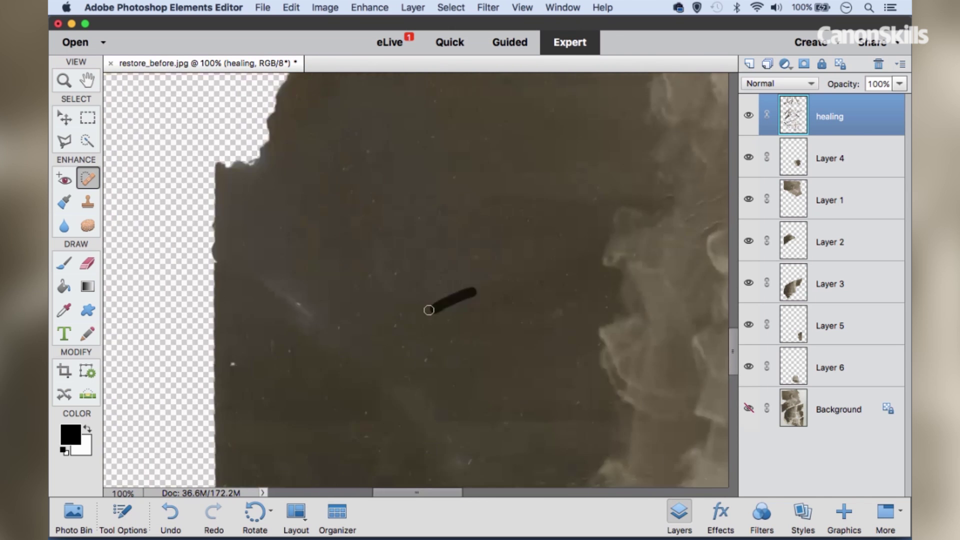
scroll(494, 331, up, 5)
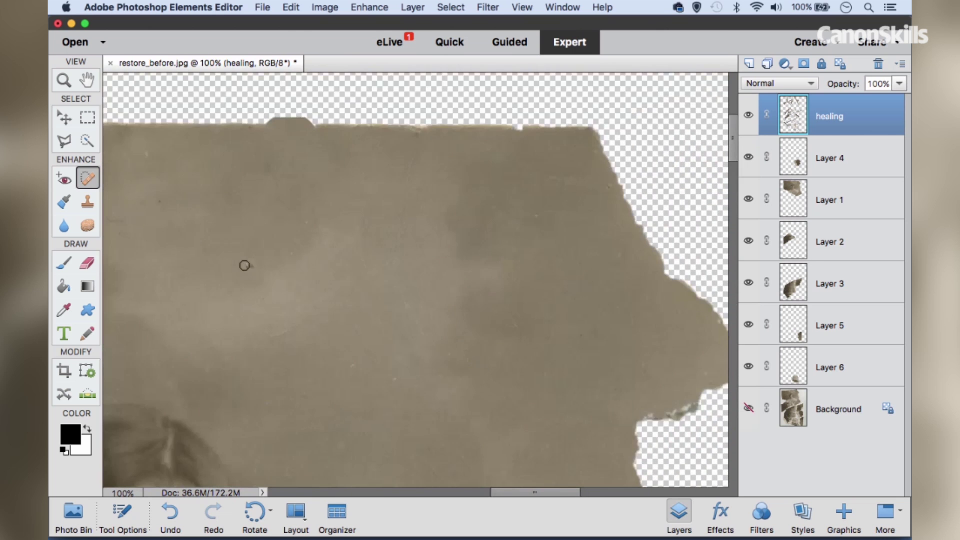
scroll(491, 294, left, 5)
scroll(526, 280, up, 5)
- Hide and show the healing layer to compare the portrait before and after the crack repairs
key(super+0)
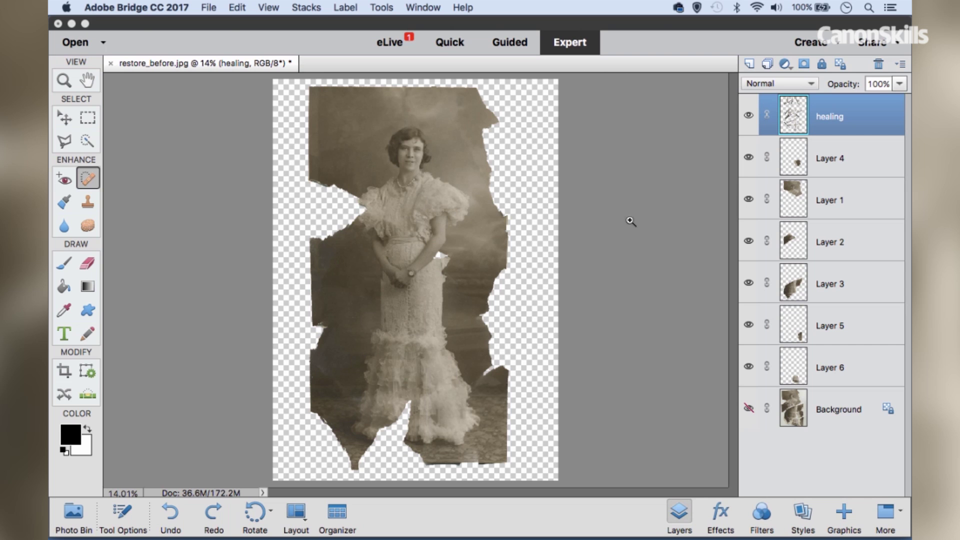
click(492, 68)
scroll(475, 160, up, 5)
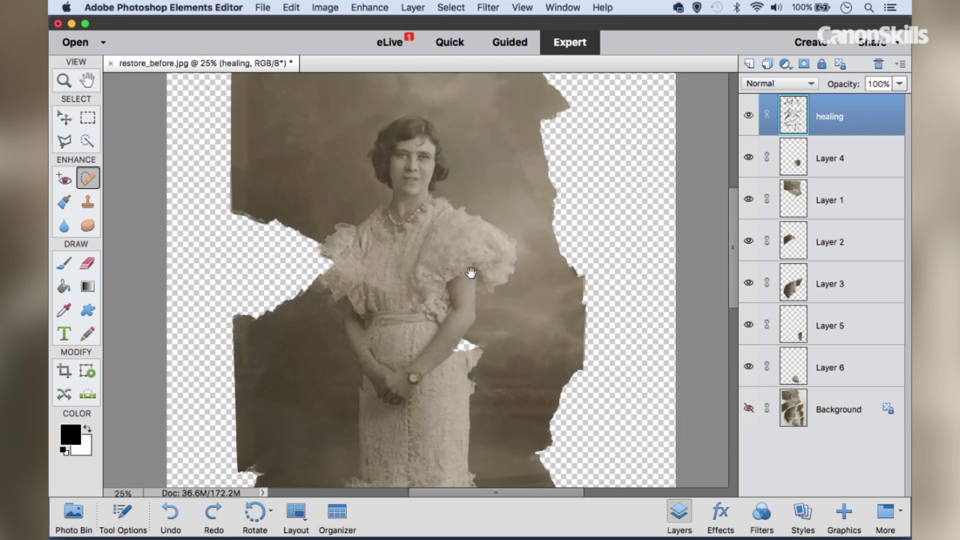
click(749, 117)
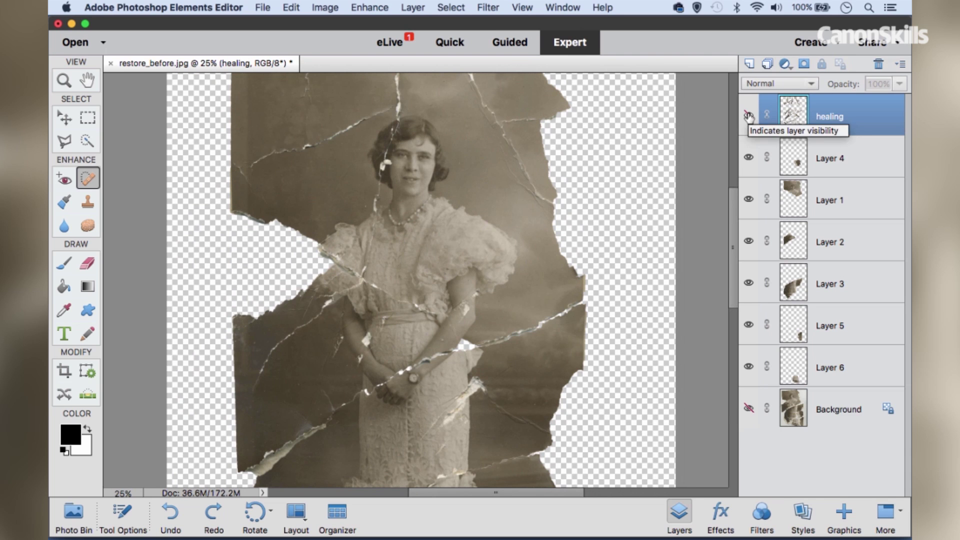
click(748, 117)
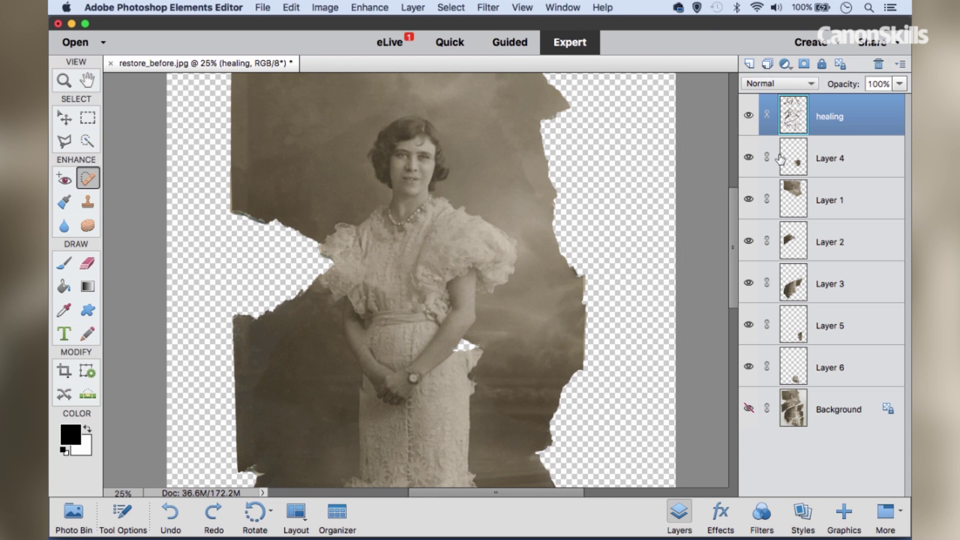
- Switch to the Clone Stamp tool for the large gap beside the sleeve and adjust its opacity
key(super+equal)
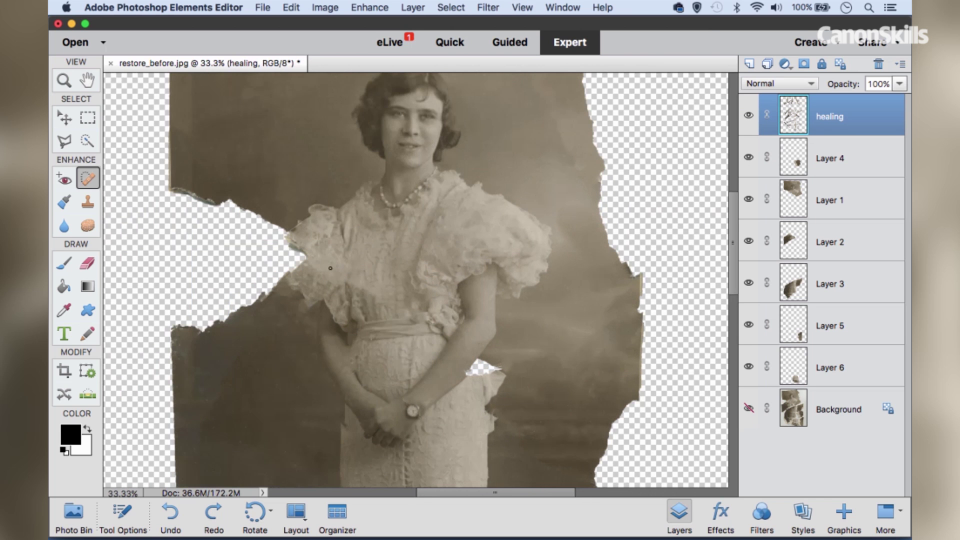
scroll(318, 284, left, 2)
scroll(317, 284, down, 2)
key(super+equal)
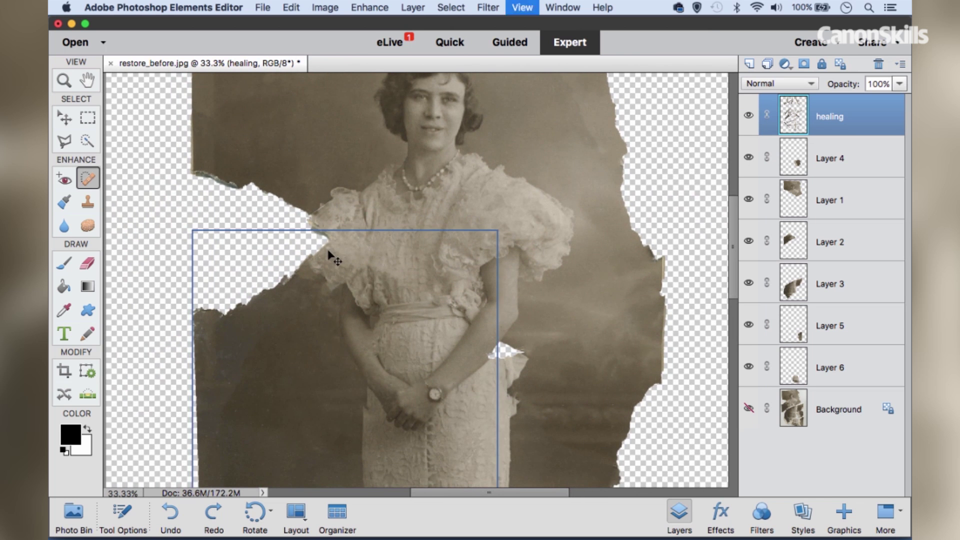
drag(294, 233, 424, 273)
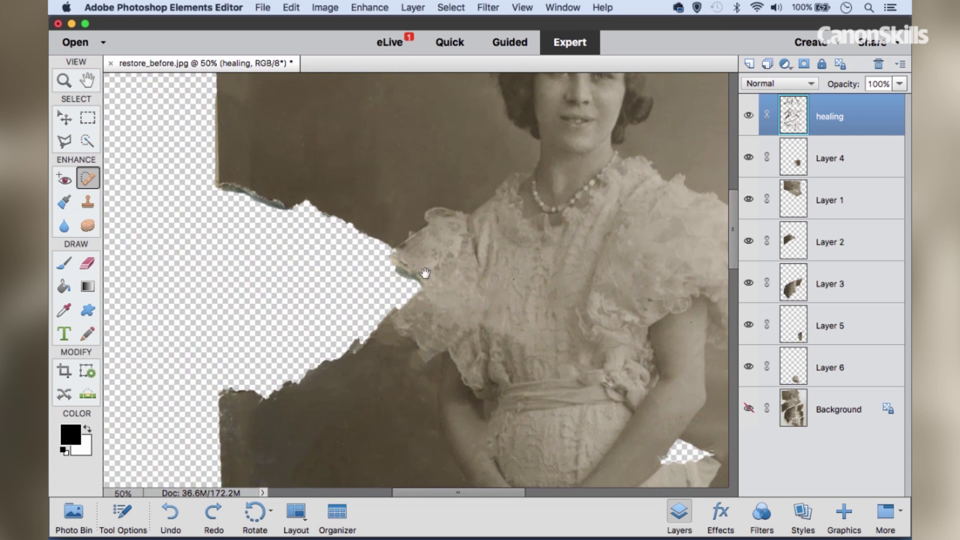
click(87, 204)
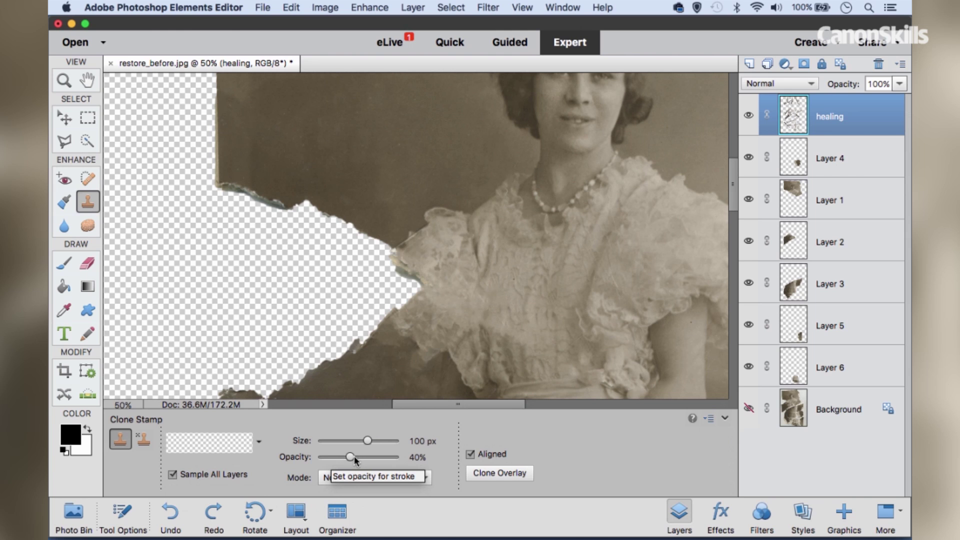
drag(354, 457, 361, 456)
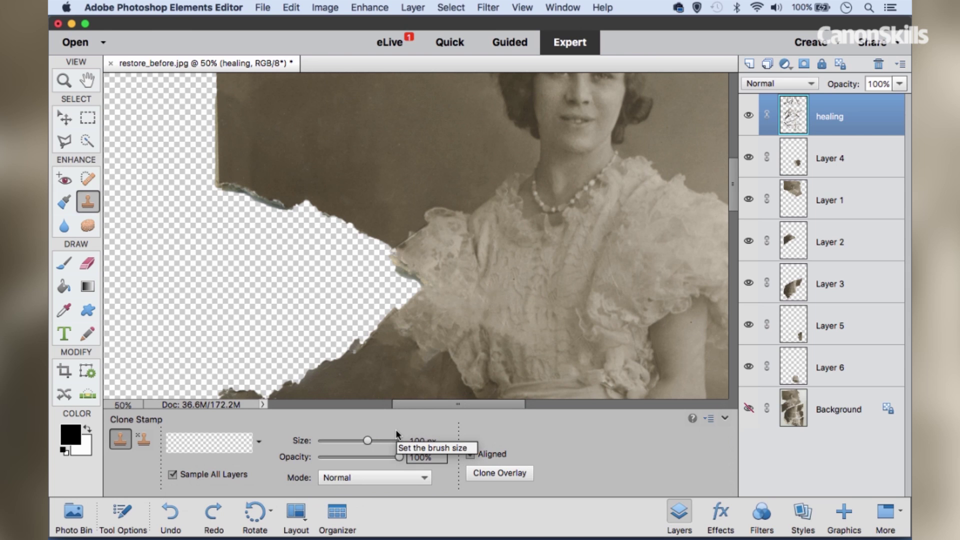
key(4)
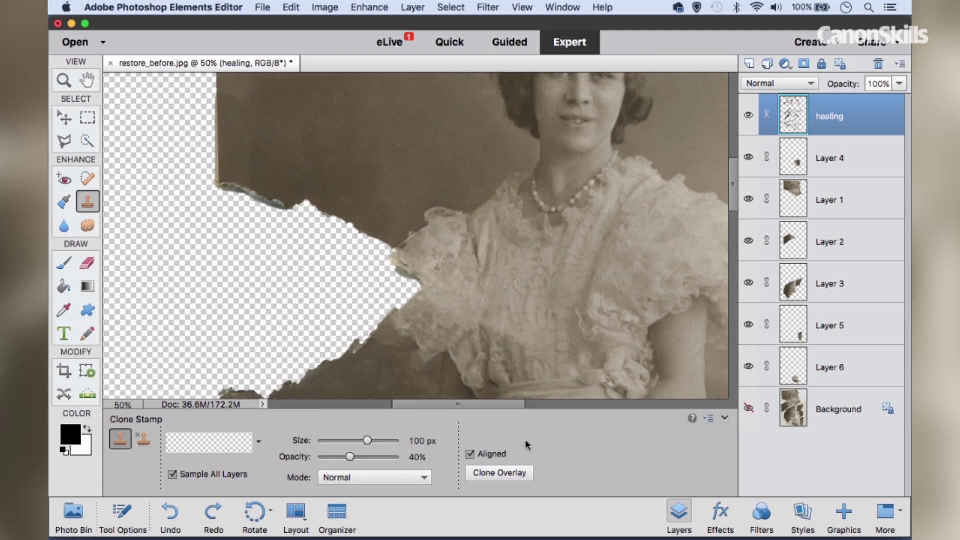
key(5)
key(0)
- Sample the backdrop above the gap in the left side and clone it down into the missing area
alt+click(254, 162)
mouse_move(236, 207)
mouse_down()
mouse_move(277, 214)
mouse_move(310, 209)
mouse_move(296, 206)
mouse_move(335, 231)
mouse_move(349, 221)
mouse_move(361, 245)
mouse_move(374, 245)
mouse_move(292, 195)
mouse_move(230, 185)
mouse_move(237, 221)
mouse_move(303, 214)
mouse_move(322, 245)
mouse_move(341, 240)
mouse_move(346, 250)
mouse_move(327, 245)
mouse_move(332, 267)
mouse_move(353, 269)
mouse_move(361, 250)
mouse_move(364, 265)
mouse_move(381, 239)
mouse_move(341, 265)
mouse_move(282, 227)
mouse_move(261, 250)
mouse_move(249, 215)
mouse_move(237, 234)
mouse_move(226, 215)
mouse_move(236, 168)
mouse_move(233, 230)
mouse_move(279, 288)
mouse_move(282, 169)
mouse_move(261, 288)
mouse_move(254, 267)
mouse_move(280, 268)
mouse_move(284, 256)
mouse_move(364, 215)
mouse_move(345, 236)
mouse_move(245, 248)
mouse_move(272, 254)
mouse_move(264, 272)
mouse_move(231, 268)
mouse_move(235, 216)
mouse_move(309, 237)
mouse_move(290, 249)
mouse_move(360, 204)
mouse_move(343, 231)
mouse_move(361, 207)
mouse_move(321, 220)
mouse_move(305, 165)
mouse_move(262, 163)
mouse_move(370, 368)
mouse_move(300, 332)
mouse_move(294, 284)
mouse_move(280, 370)
mouse_up()
scroll(279, 278, down, 5)
scroll(261, 298, down, 5)
scroll(261, 299, down, 5)
- Rebuild the torn right edge of the photo upward from the lower backdrop with the 100 px Clone Stamp
scroll(444, 221, right, 10)
scroll(443, 220, up, 5)
mouse_move(436, 264)
mouse_down()
mouse_move(453, 147)
mouse_move(476, 325)
mouse_move(487, 350)
mouse_up()
scroll(487, 350, up, 5)
mouse_move(468, 250)
mouse_down()
mouse_move(486, 300)
mouse_move(520, 241)
mouse_move(498, 150)
mouse_up()
scroll(497, 150, up, 5)
drag(480, 280, 468, 163)
scroll(468, 164, up, 5)
drag(450, 250, 390, 103)
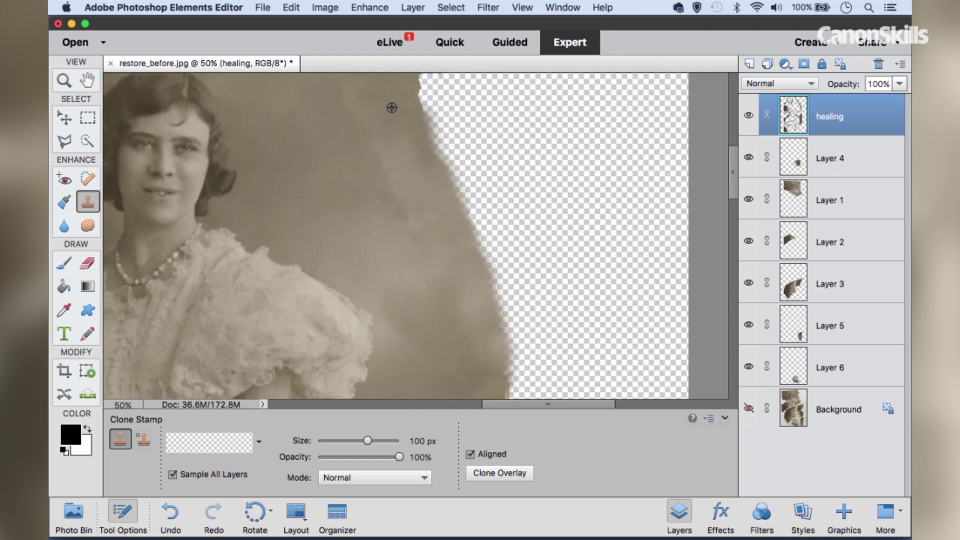
scroll(403, 175, up, 4)
scroll(415, 247, down, 4)
scroll(411, 155, up, 10)
scroll(444, 214, down, 15)
- Clone more backdrop into the remaining gap on the photo's left side with a smaller brush
scroll(443, 214, left, 10)
key(bracketleft)
key(bracketleft)
key(bracketleft)
key(bracketleft)
key(bracketleft)
key(bracketleft)
key(bracketleft)
key(bracketleft)
drag(390, 235, 393, 173)
drag(650, 320, 420, 249)
- Try a Clone Stamp dab with the brush enlarged to 200 px and undo it
key(super+minus)
key(super+equal)
key(super+equal)
key(bracketright)
key(bracketright)
key(bracketright)
key(bracketright)
key(bracketright)
key(bracketright)
key(bracketright)
key(bracketright)
key(bracketright)
key(bracketright)
key(bracketright)
key(bracketright)
click(523, 196)
key(super+z)
- Show only the healing layer to inspect the painted repairs, and bring the other layers back into view
key(super+0)
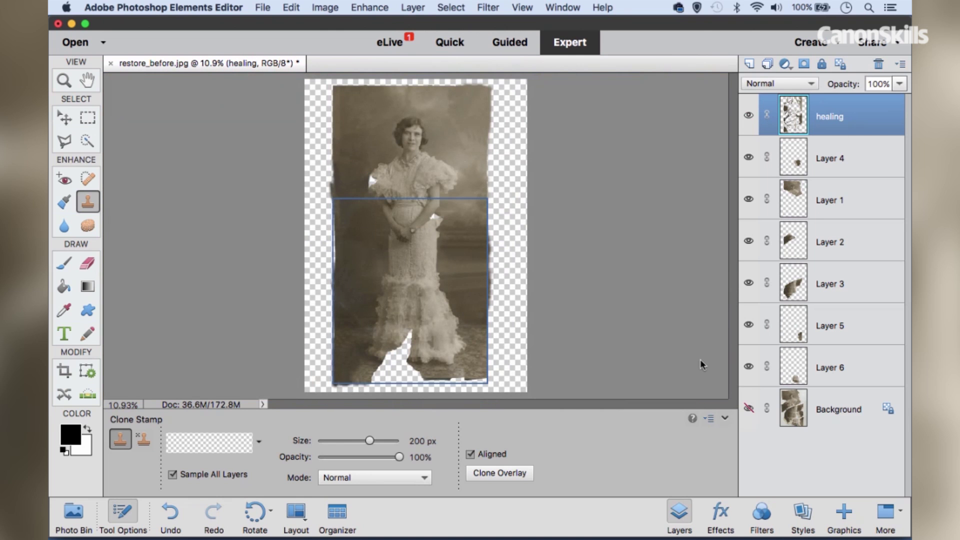
scroll(700, 361, up, 4)
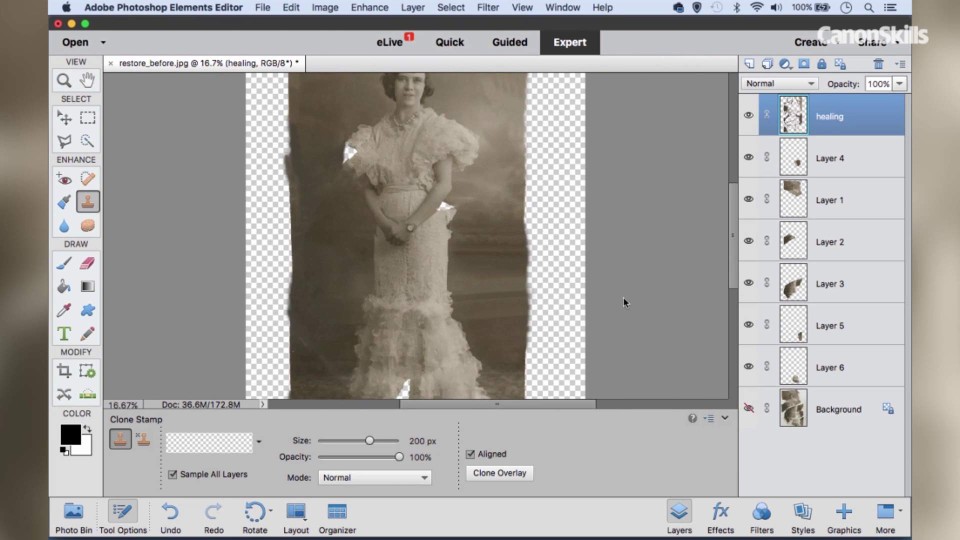
scroll(485, 348, up, 3)
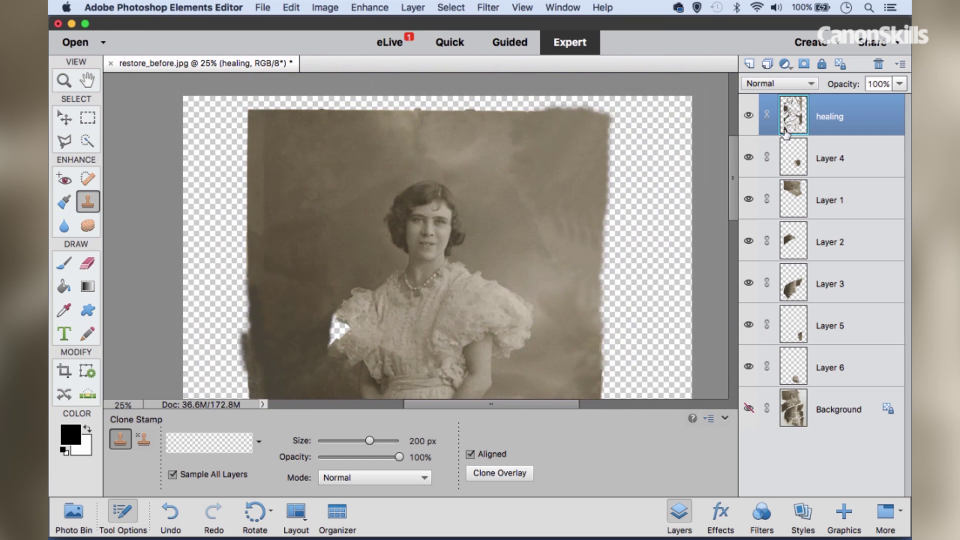
alt+click(749, 117)
alt+click(749, 117)
- Straighten the jagged skirt edge below the left forearm by cloning dark backdrop over it with a 15 px brush
scroll(388, 308, down, 10)
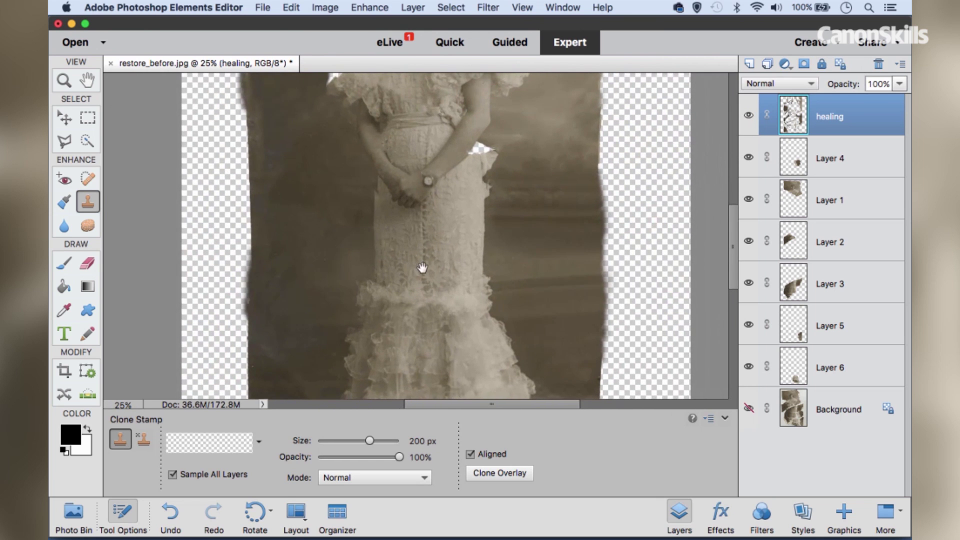
key(super+equal)
key(super+equal)
key(super+equal)
mouse_move(353, 140)
mouse_down()
mouse_move(360, 185)
mouse_move(382, 193)
mouse_move(390, 300)
mouse_move(404, 257)
mouse_move(407, 265)
mouse_up()
key(super+equal)
key(super+equal)
key(bracketleft)
key(bracketleft)
key(bracketleft)
key(bracketleft)
key(bracketleft)
key(bracketleft)
key(bracketleft)
key(bracketleft)
key(bracketleft)
key(bracketleft)
key(bracketleft)
key(bracketleft)
key(bracketleft)
key(bracketleft)
key(bracketleft)
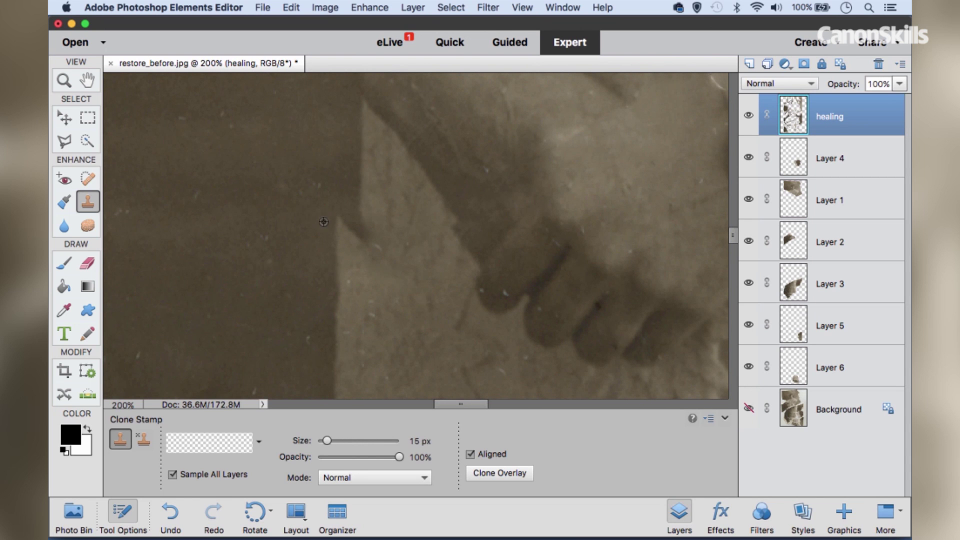
drag(341, 284, 344, 216)
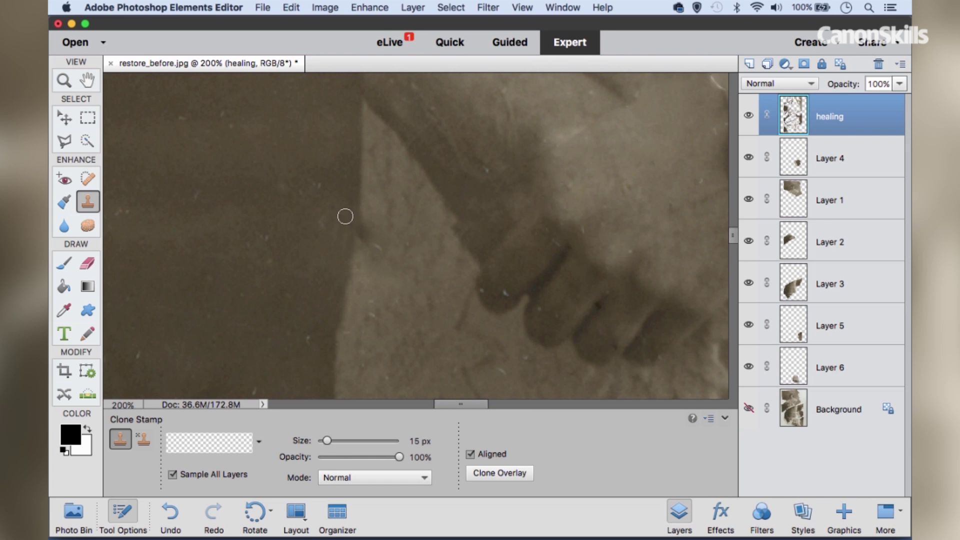
drag(336, 325, 330, 383)
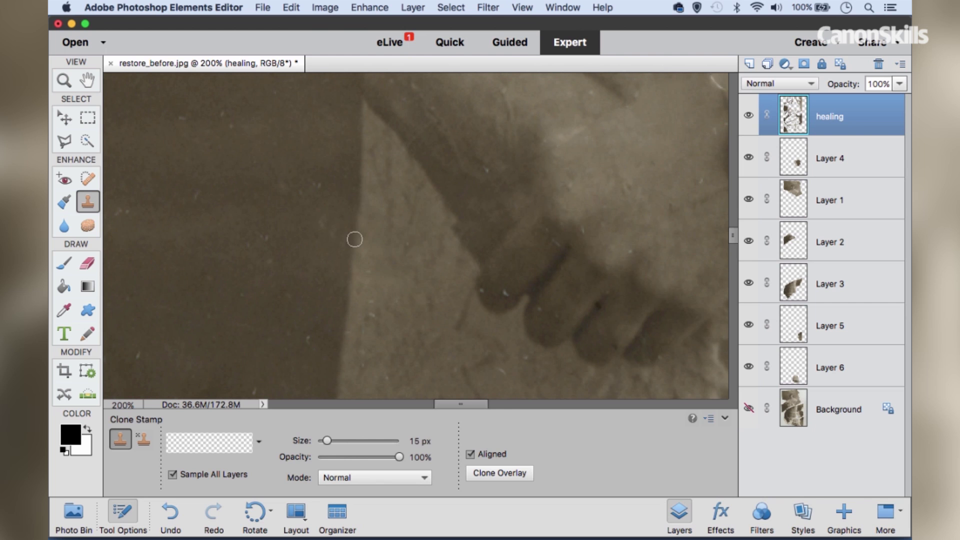
- Try extending the dark gap between the left arm and the waist with a 35 px clone brush, and undo it
drag(381, 196, 401, 255)
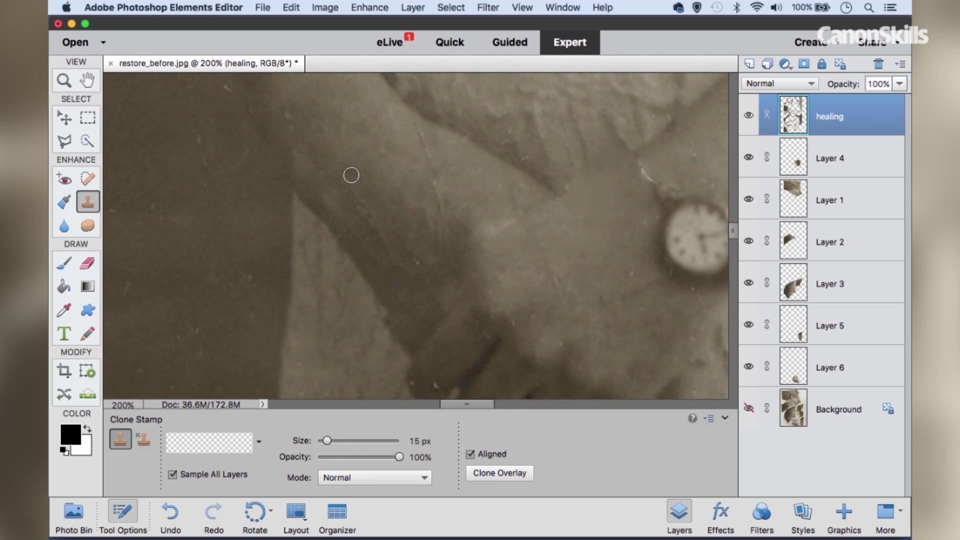
drag(306, 107, 374, 180)
key(bracketright)
key(bracketright)
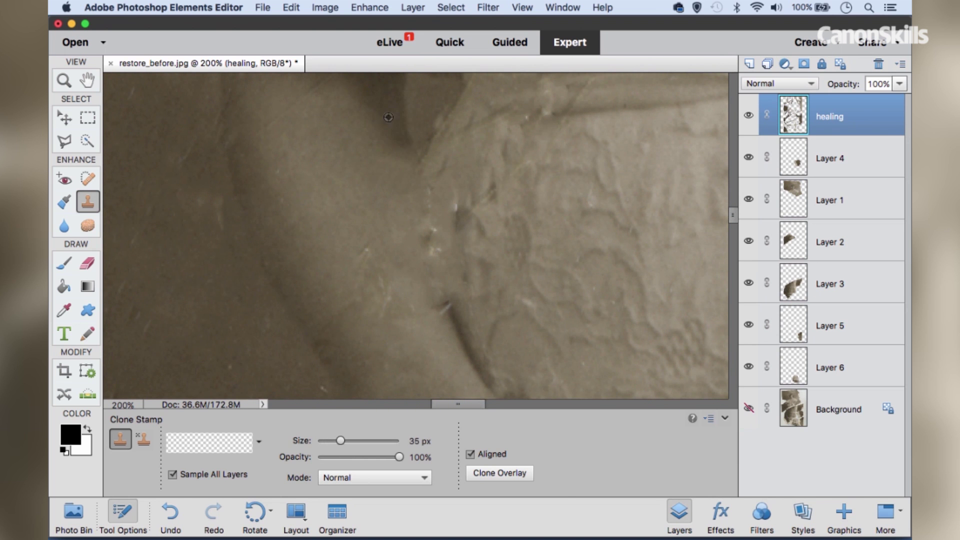
mouse_move(405, 172)
mouse_down()
mouse_move(417, 203)
mouse_move(412, 184)
mouse_up()
key(super+z)
- Rebuild the dark gap between the left arm and the waist with a 20 px Clone Stamp brush
key(bracketleft)
key(bracketleft)
key(bracketleft)
key(bracketright)
key(bracketright)
key(bracketright)
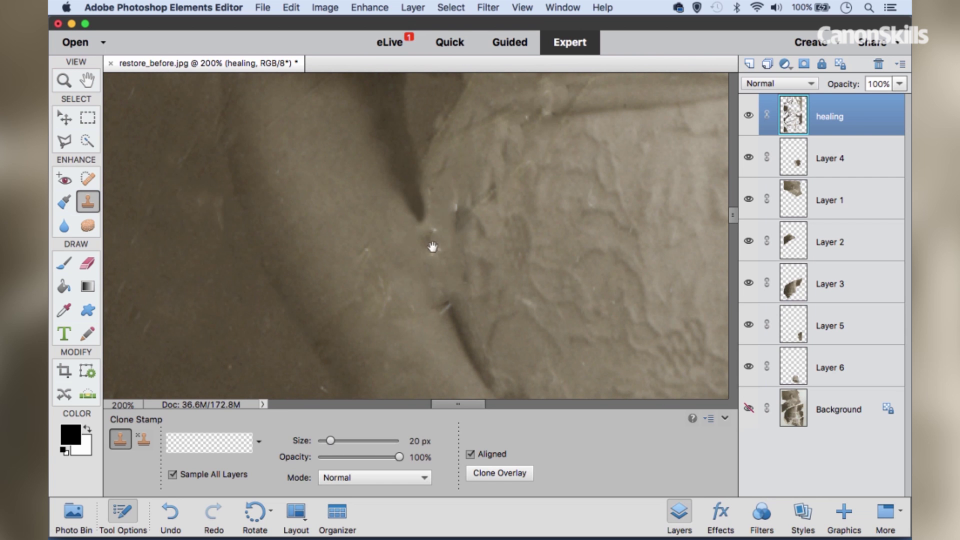
scroll(434, 247, down, 1)
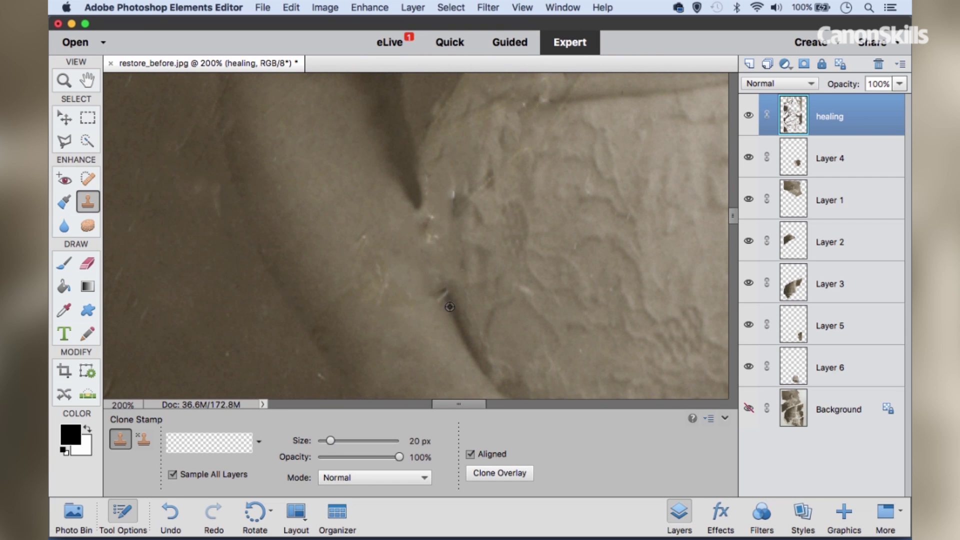
drag(445, 287, 417, 189)
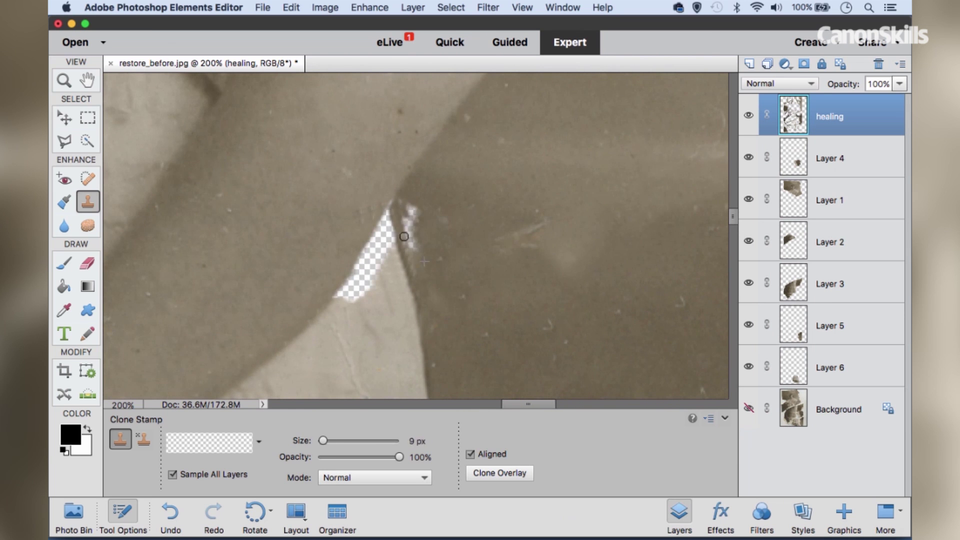
- Fill the narrow transparent gap between the right forearm and the hip with the Clone Stamp
mouse_move(342, 303)
mouse_down()
mouse_move(385, 240)
mouse_move(391, 206)
mouse_up()
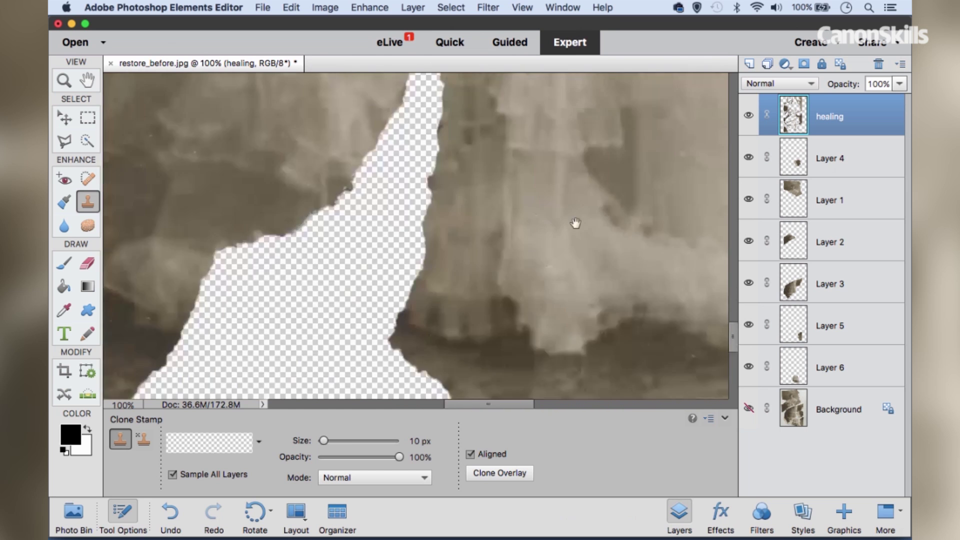
key(ctrl+minus)
key(ctrl+minus)
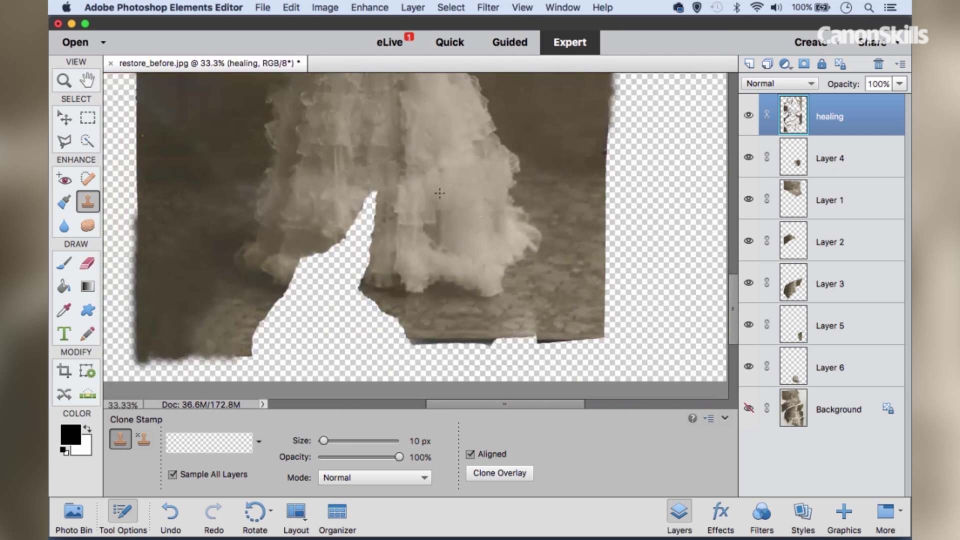
- Clone floor texture into the transparent gap below the skirt hem with an enlarged Clone Stamp brush at 50% opacity
click(87, 178)
click(87, 178)
key(super+y)
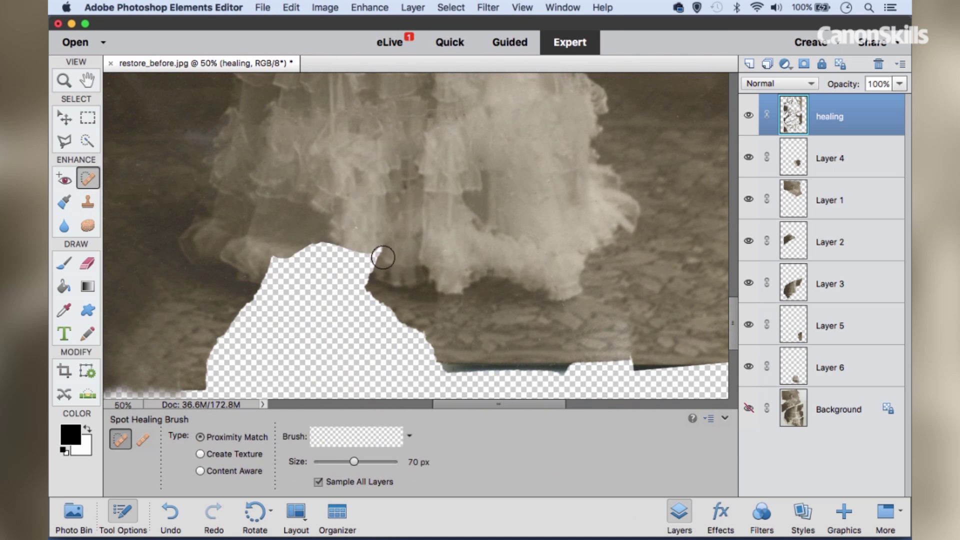
key(s)
key(bracketright)
key(bracketright)
key(bracketright)
key(bracketright)
key(bracketright)
key(5)
mouse_move(415, 296)
mouse_down()
mouse_move(314, 309)
mouse_move(253, 296)
mouse_up()
- Fill the rest of the floor gap below the hem with a smaller Clone Stamp brush, and spot-heal the floor beside it
key(bracketleft)
key(bracketleft)
key(bracketleft)
key(bracketleft)
key(bracketleft)
key(bracketleft)
key(bracketleft)
mouse_move(390, 307)
mouse_down()
mouse_move(225, 317)
mouse_move(247, 368)
mouse_up()
key(j)
mouse_move(441, 310)
mouse_down()
mouse_move(360, 322)
mouse_move(263, 317)
mouse_move(210, 350)
mouse_move(353, 225)
mouse_move(453, 282)
mouse_up()
scroll(350, 300, right, 2)
- Blend the uneven backdrop beside the left puffed sleeve with a 300 px Clone Stamp at 50% opacity
click(88, 202)
key(bracketright)
key(bracketright)
key(bracketright)
key(bracketright)
key(bracketright)
key(bracketright)
key(bracketright)
key(bracketright)
key(bracketright)
key(5)
scroll(263, 311, left, 10)
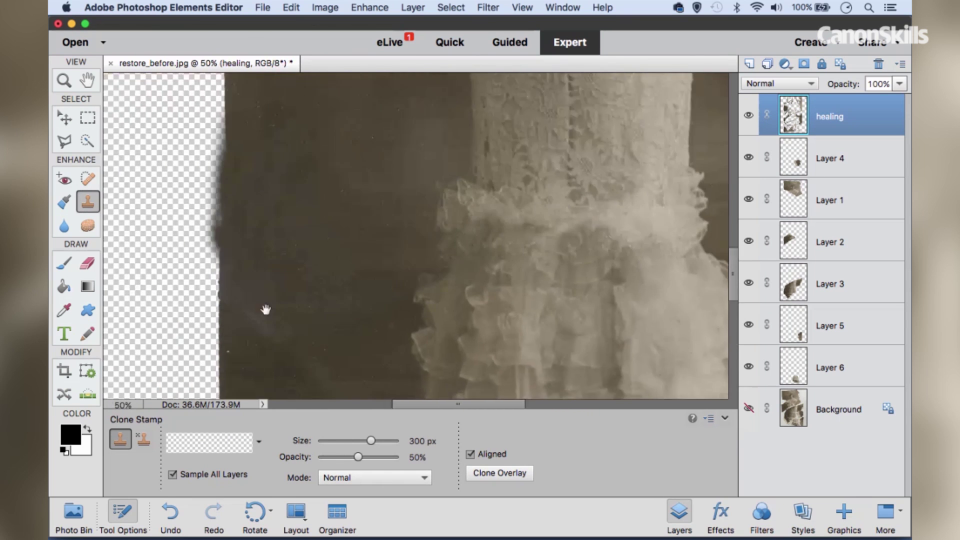
scroll(332, 253, up, 10)
scroll(303, 181, up, 5)
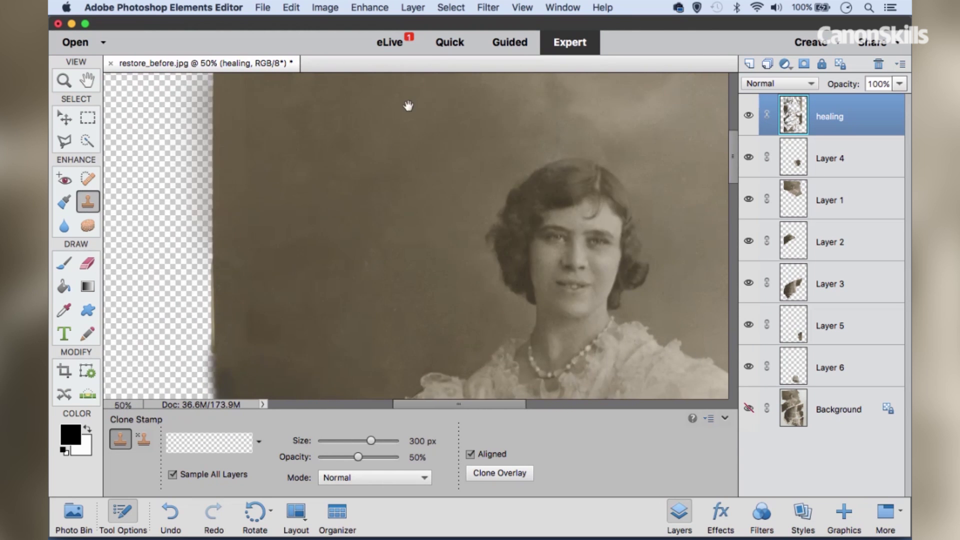
scroll(610, 240, right, 5)
scroll(497, 225, down, 8)
scroll(256, 273, left, 6)
drag(257, 273, 244, 287)
- Retouch the area around the left sleeve and bodice with progressively smaller Clone Stamp brushes, raising the opacity to 100% for fine detail
key(bracketleft)
key(bracketleft)
key(bracketleft)
key(bracketleft)
mouse_move(401, 260)
mouse_down()
mouse_move(308, 167)
mouse_move(360, 325)
mouse_up()
key(bracketleft)
key(bracketleft)
key(bracketleft)
key(bracketleft)
key(bracketleft)
key(super+equal)
key(bracketleft)
key(bracketleft)
key(bracketleft)
key(0)
key(bracketleft)
key(bracketleft)
mouse_move(325, 235)
mouse_down()
mouse_move(293, 208)
mouse_move(300, 240)
mouse_move(290, 215)
mouse_move(279, 246)
mouse_move(365, 208)
mouse_up()
- Try cloning across the left sleeve and bodice at 100% opacity, and undo the stroke
key(super+equal)
key(bracketleft)
key(bracketright)
key(super+minus)
key(super+minus)
key(bracketright)
key(bracketright)
key(bracketright)
key(bracketright)
key(bracketright)
key(bracketright)
key(bracketright)
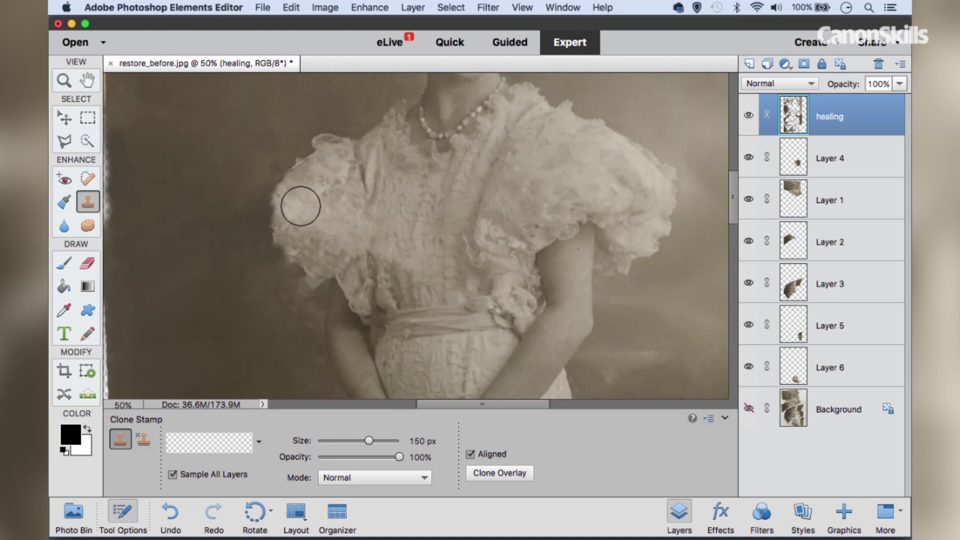
key(bracketleft)
mouse_move(286, 193)
mouse_down()
mouse_move(286, 218)
mouse_move(291, 187)
mouse_move(430, 206)
mouse_move(405, 248)
mouse_up()
key(super+z)
- Set the Clone Stamp to 250 px and 20% opacity for soft backdrop blending, and undo the last change
key(h)
key(bracketright)
key(bracketright)
key(bracketright)
key(bracketright)
key(2)
key(super+z)
key(bracketright)
key(bracketright)
key(bracketright)
scroll(264, 262, up, 3)
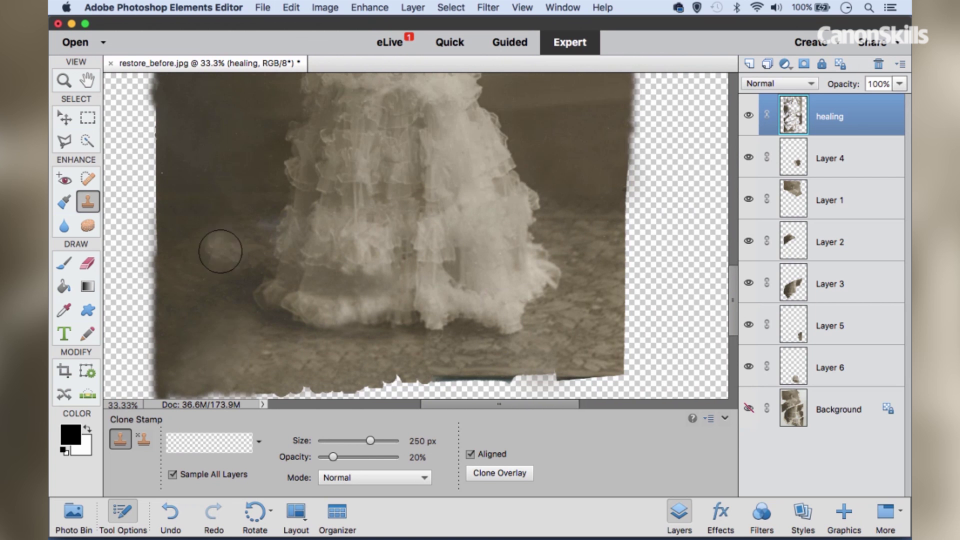
- Examine the repaired portrait from head to hem for remaining flaws, including the whole picture at once
key(super+0)
key(super+equal)
key(super+equal)
key(super+equal)
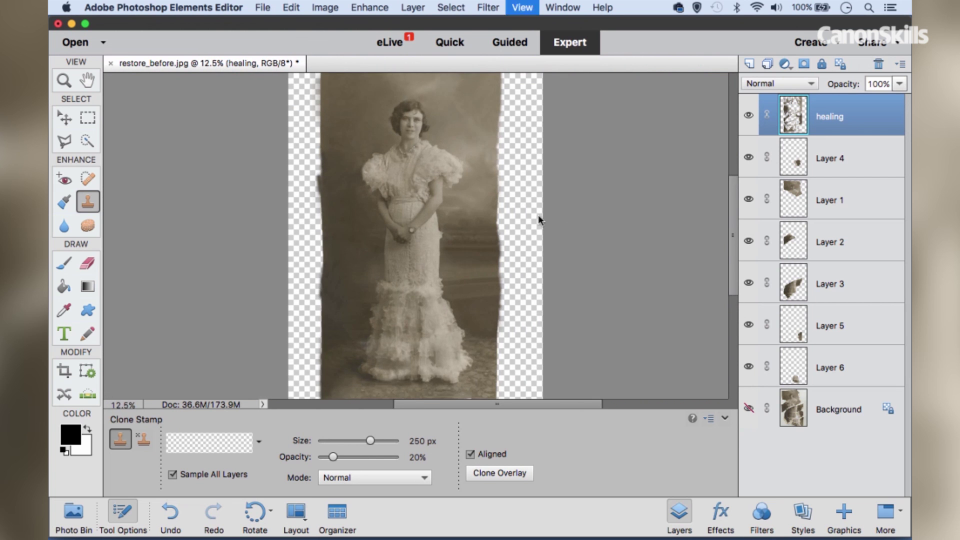
drag(423, 225, 420, 300)
drag(407, 214, 415, 238)
drag(406, 305, 410, 235)
scroll(410, 271, down, 10)
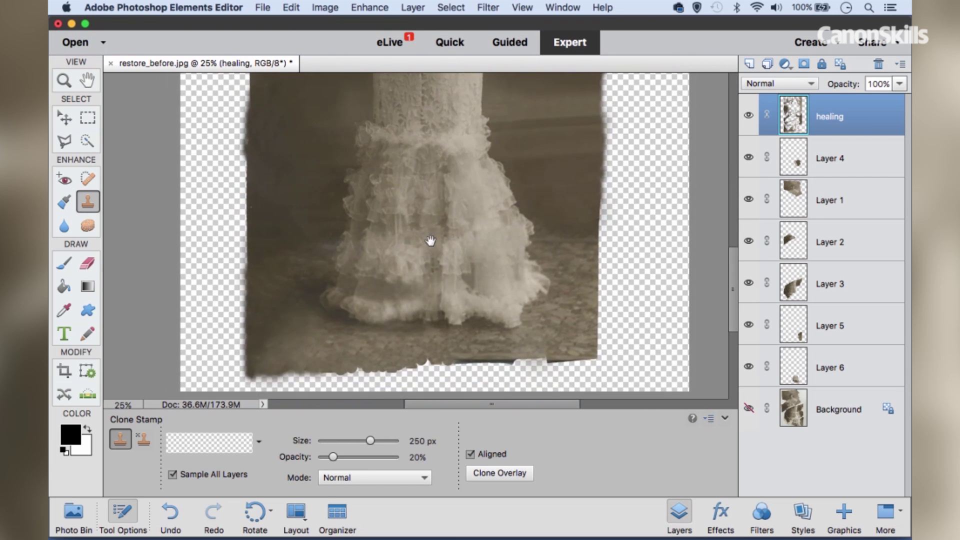
scroll(429, 242, up, 8)
scroll(405, 260, up, 2)
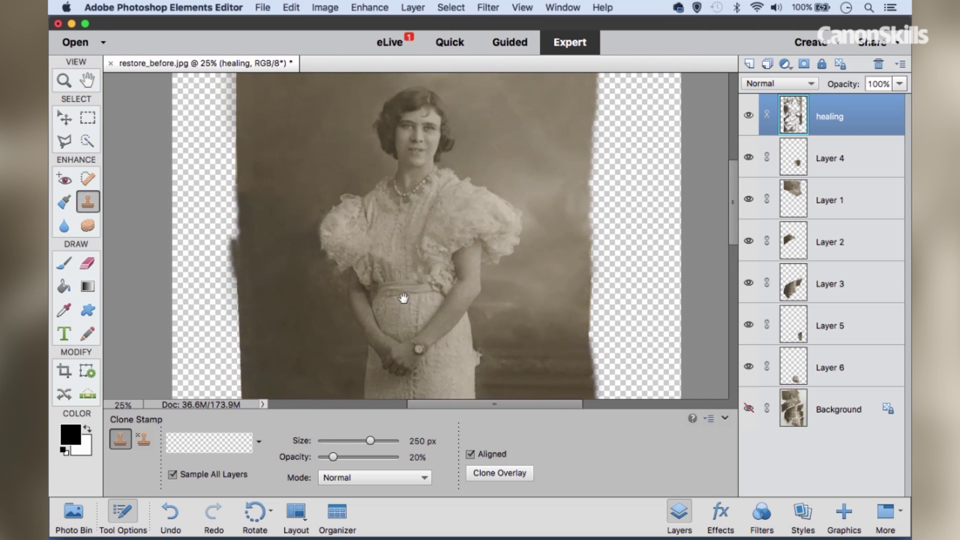
key(ctrl+0)
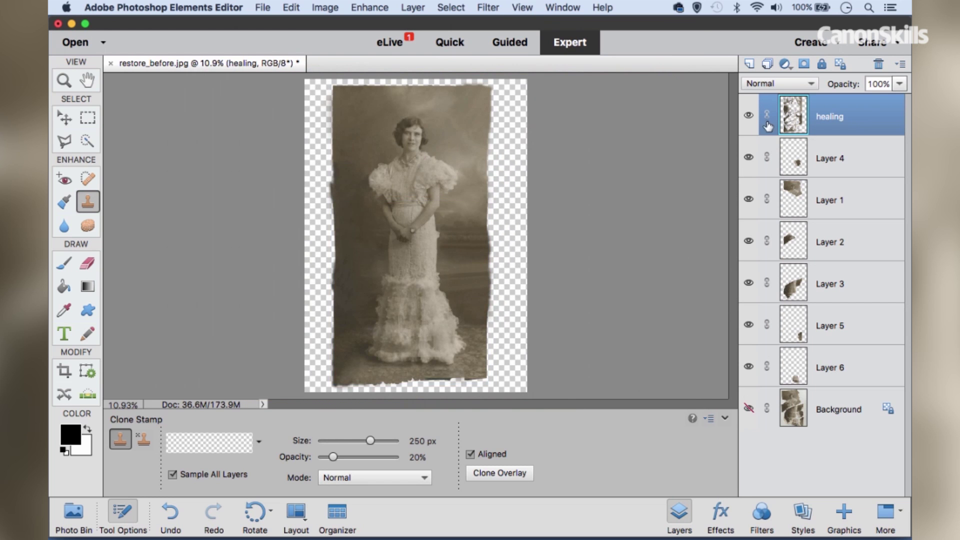
- Compare the portrait with and without the healing layer by switching its visibility off and on
click(725, 418)
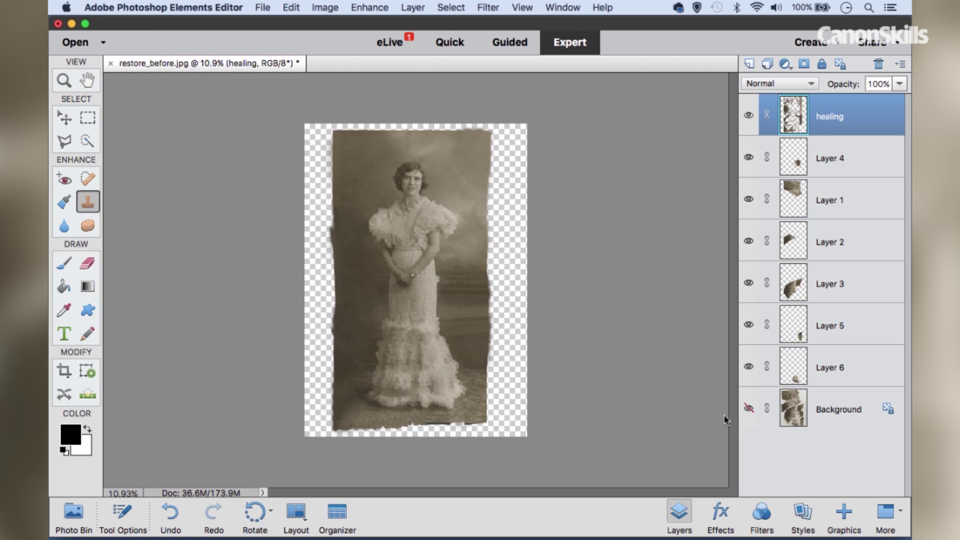
key(ctrl+equal)
key(ctrl+equal)
click(749, 117)
click(748, 116)
click(748, 117)
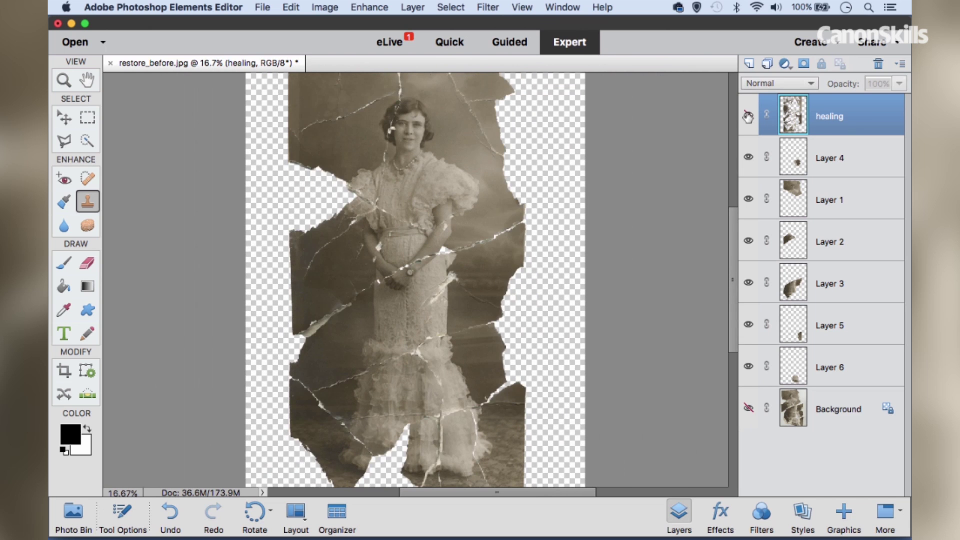
click(748, 117)
click(749, 117)
click(748, 117)
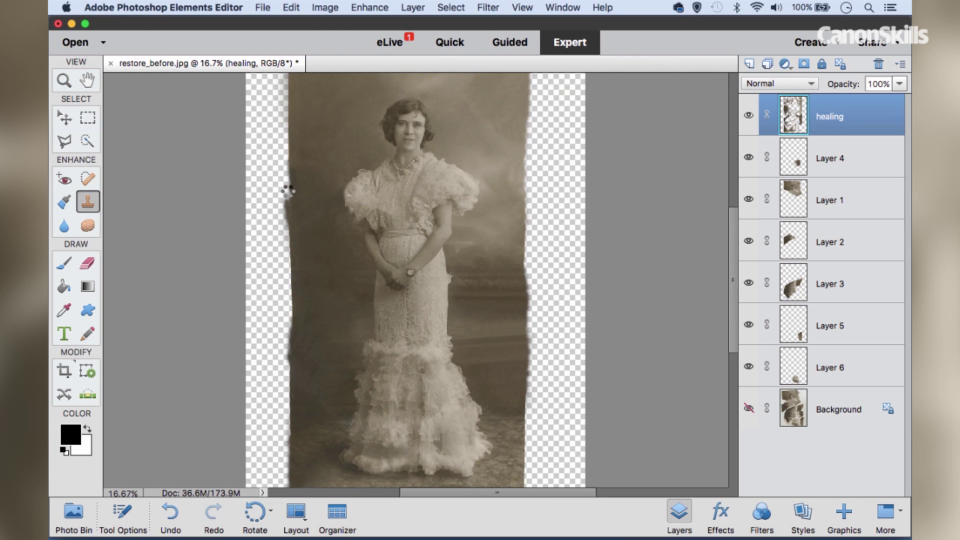
- Crop the portrait inside its ragged borders with no ratio restriction, trimming nearly all the transparent margins
key(c)
key(super+minus)
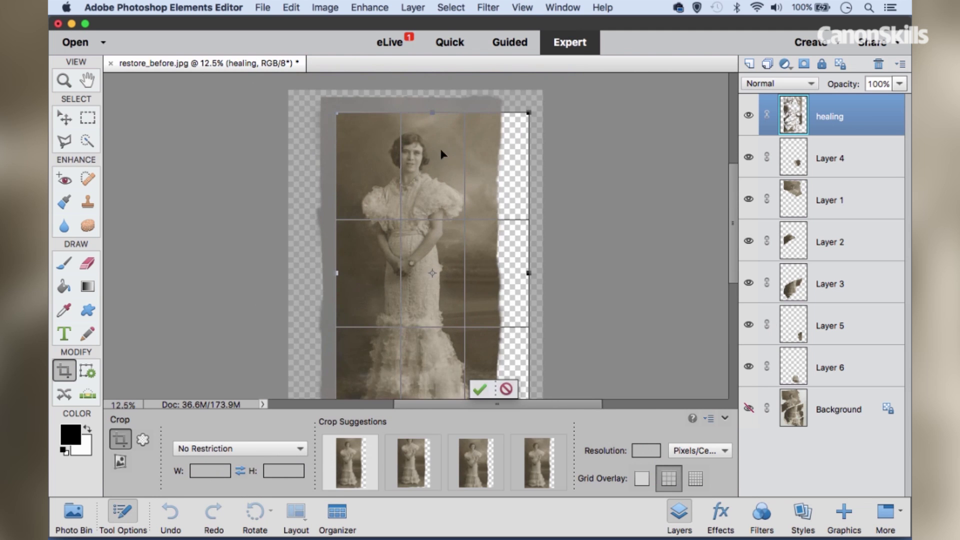
key(super+minus)
drag(491, 345, 462, 335)
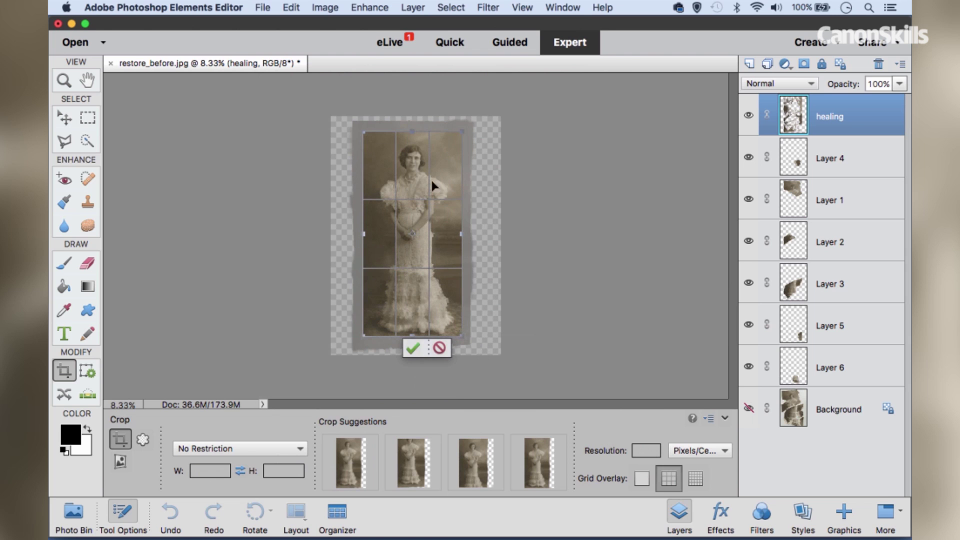
drag(411, 130, 412, 141)
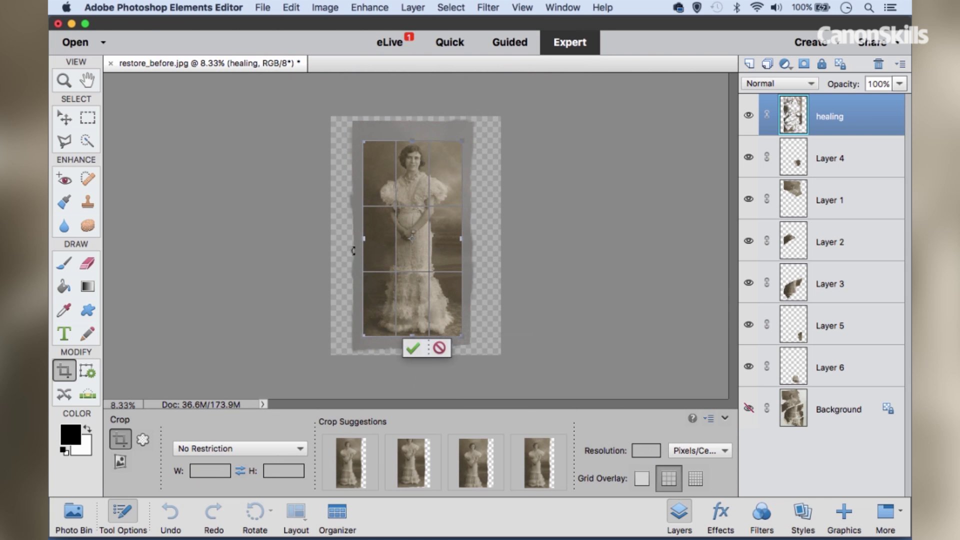
drag(363, 238, 355, 240)
double_click(400, 285)
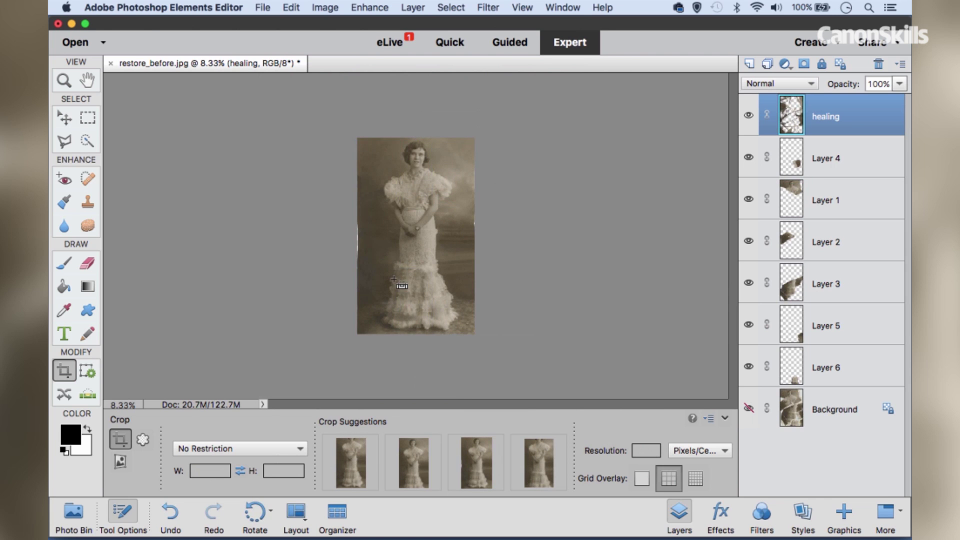
- Heal the small transparent slivers along the left and right edges of the photo with the Spot Healing Brush at about 90 px
key(super+0)
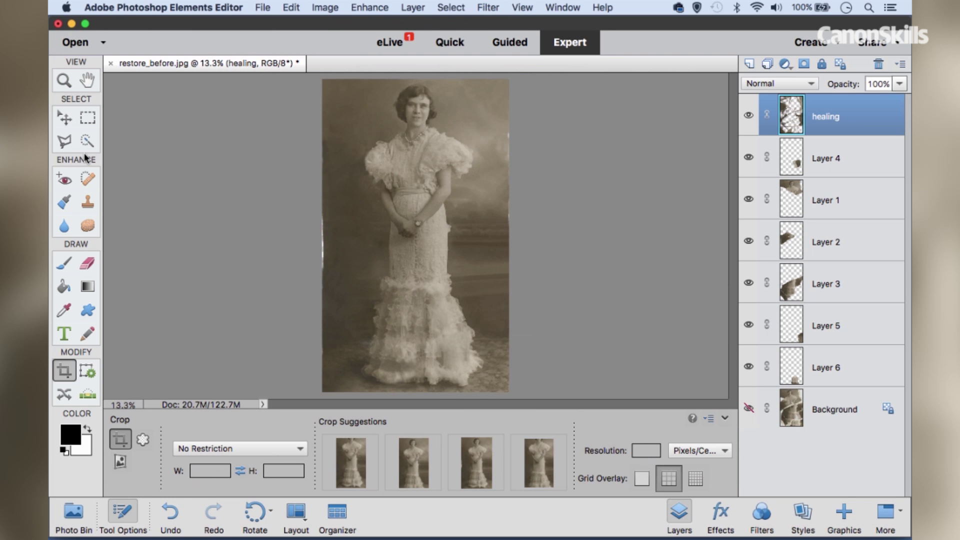
click(86, 179)
key(bracketright)
key(bracketright)
key(bracketright)
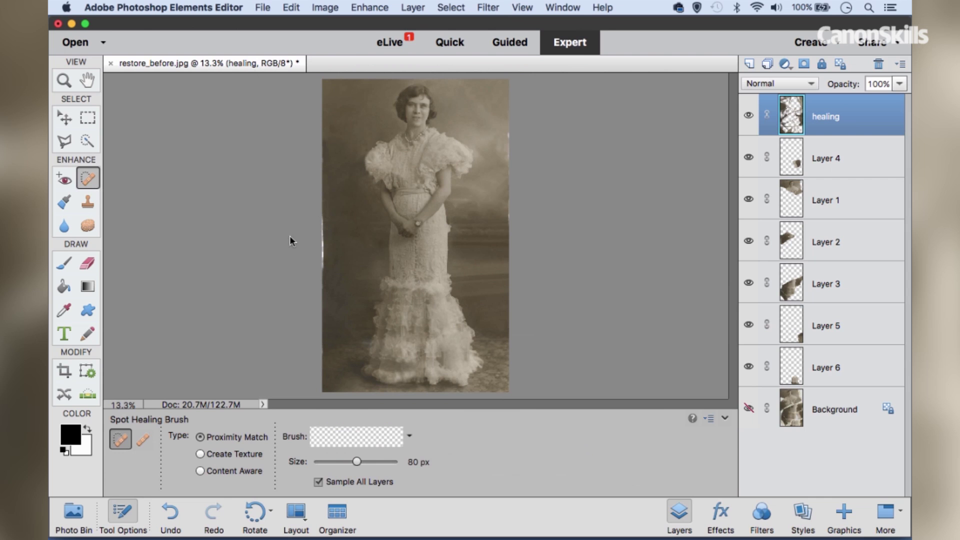
mouse_move(325, 221)
mouse_down()
mouse_move(321, 270)
mouse_move(328, 223)
mouse_up()
key(bracketleft)
drag(510, 151, 510, 128)
- Add a Levels adjustment layer above the healing layer with a black point of 32 and a white point of 194
click(786, 64)
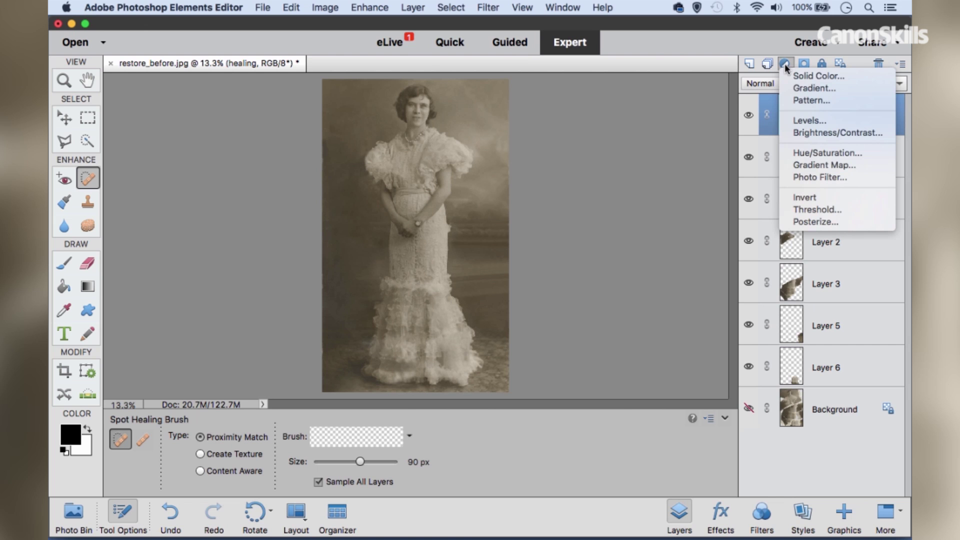
click(800, 118)
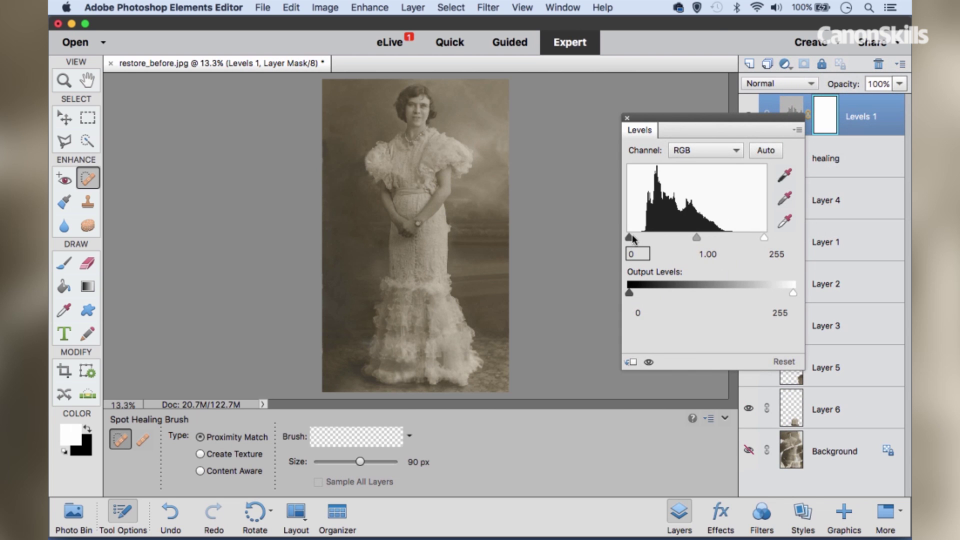
drag(629, 237, 646, 238)
drag(762, 237, 731, 239)
drag(646, 239, 646, 239)
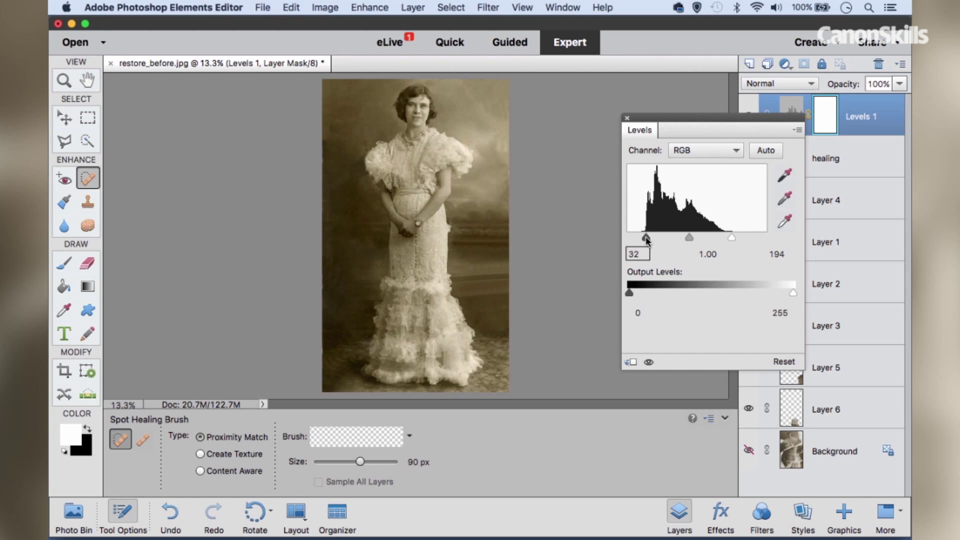
click(626, 119)
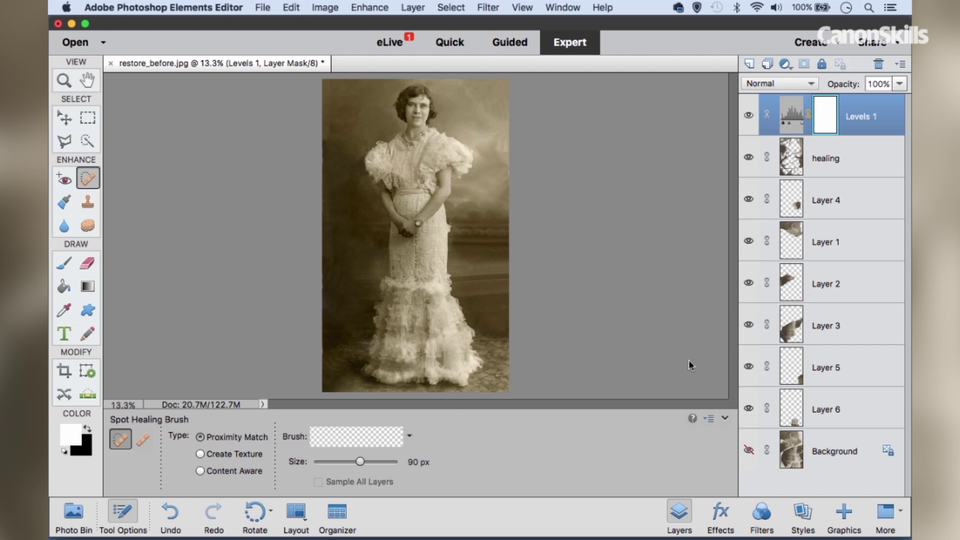
- Compare the whole portrait with and without the Levels adjustment
click(723, 417)
key(super+0)
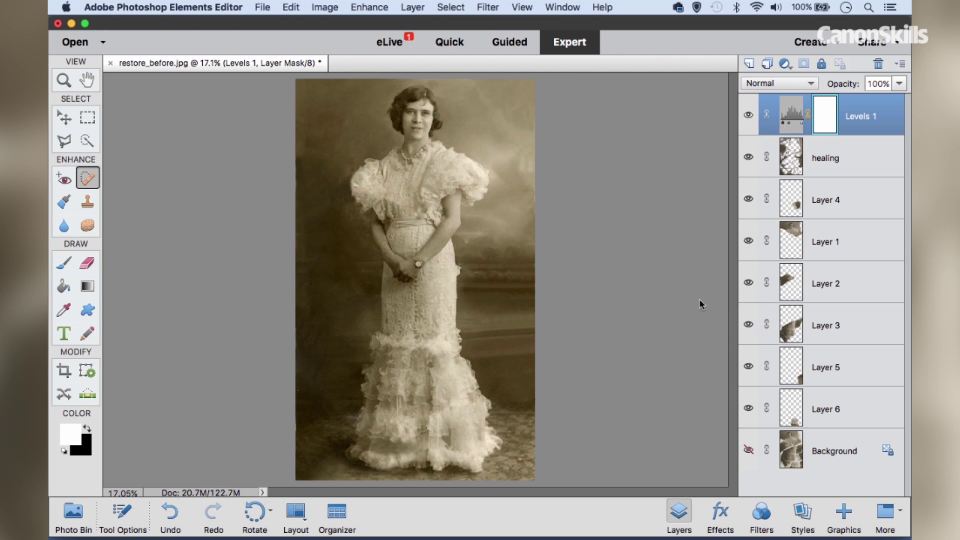
click(748, 116)
click(748, 116)
click(749, 116)
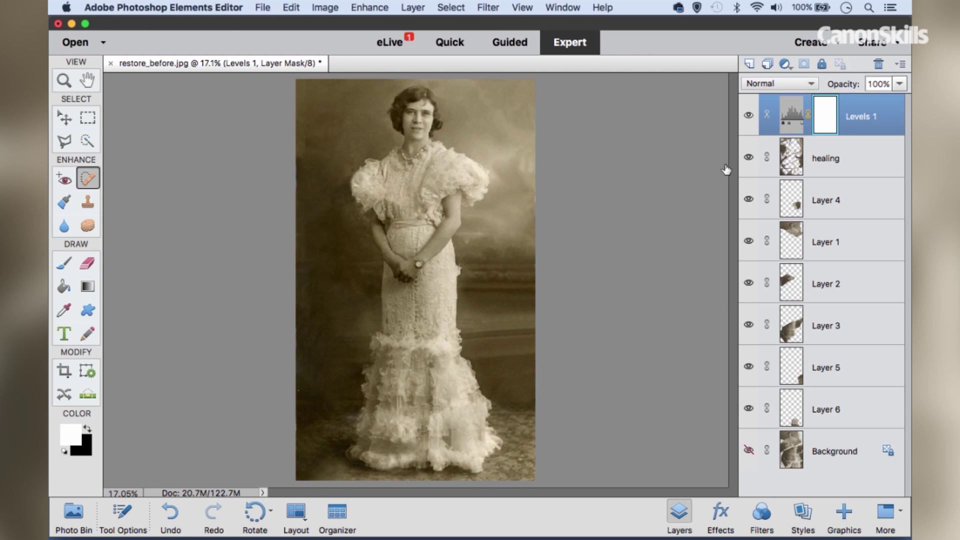
- Set the Levels adjustment layer's blend mode to Luminosity and check its effect on the portrait
click(811, 85)
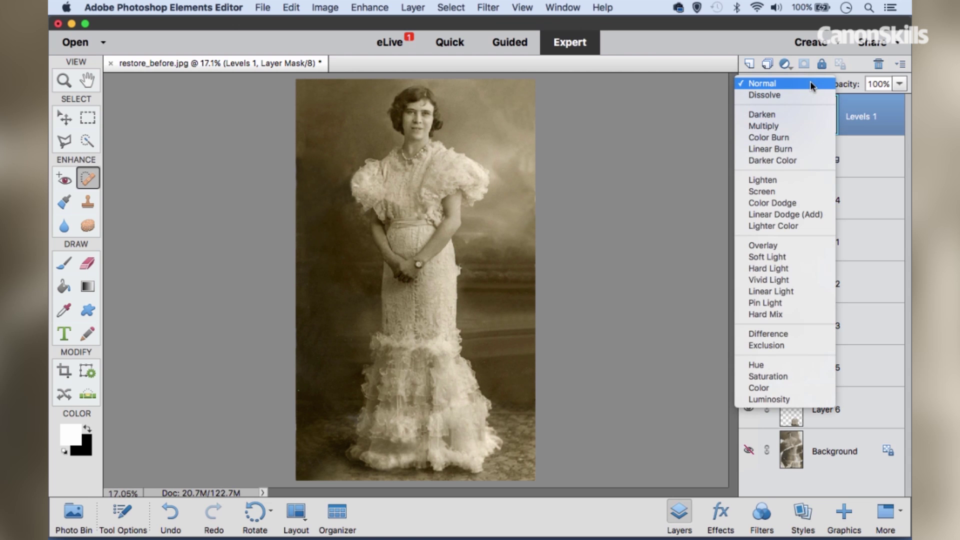
click(782, 401)
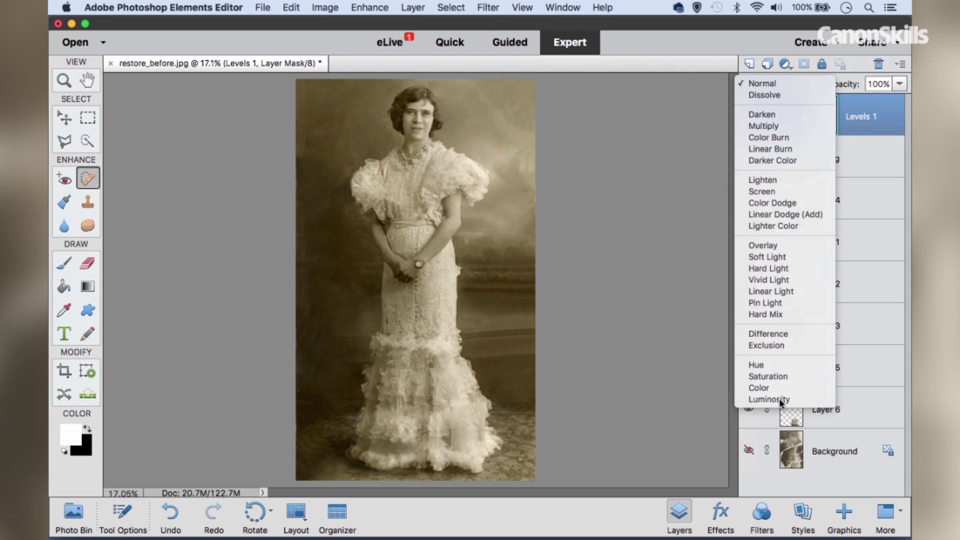
click(749, 116)
click(748, 115)
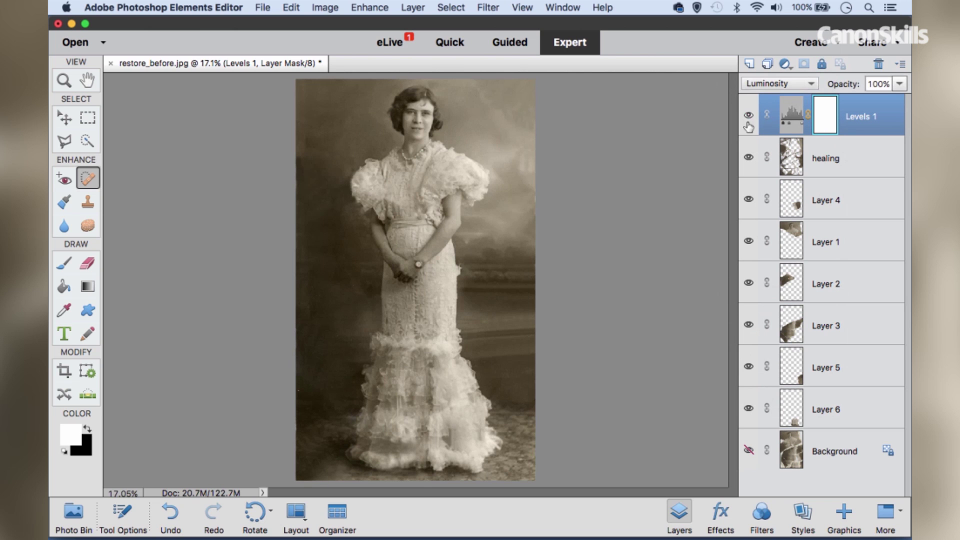
- Set the Levels adjustment's midtones to 1.08 and fine-tune its black point
double_click(792, 117)
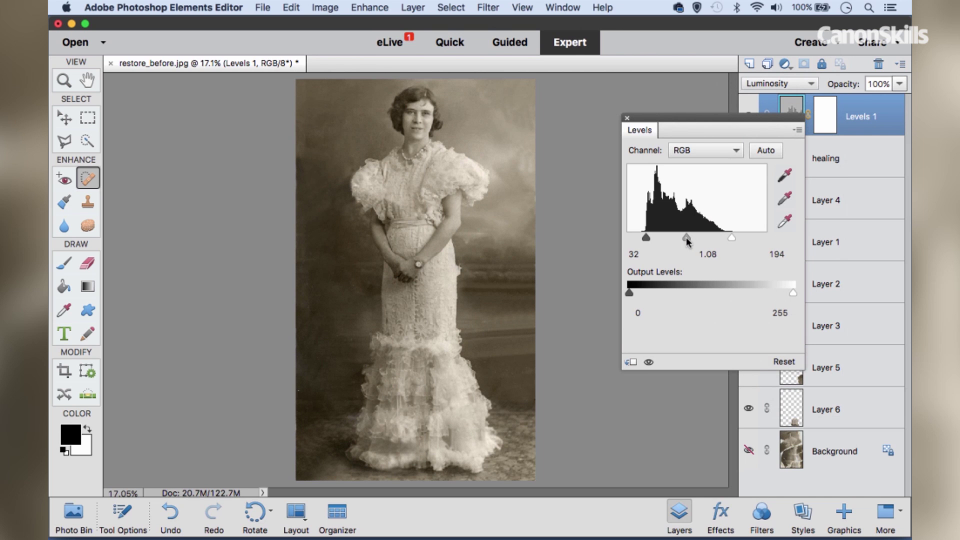
drag(645, 237, 647, 237)
click(627, 118)
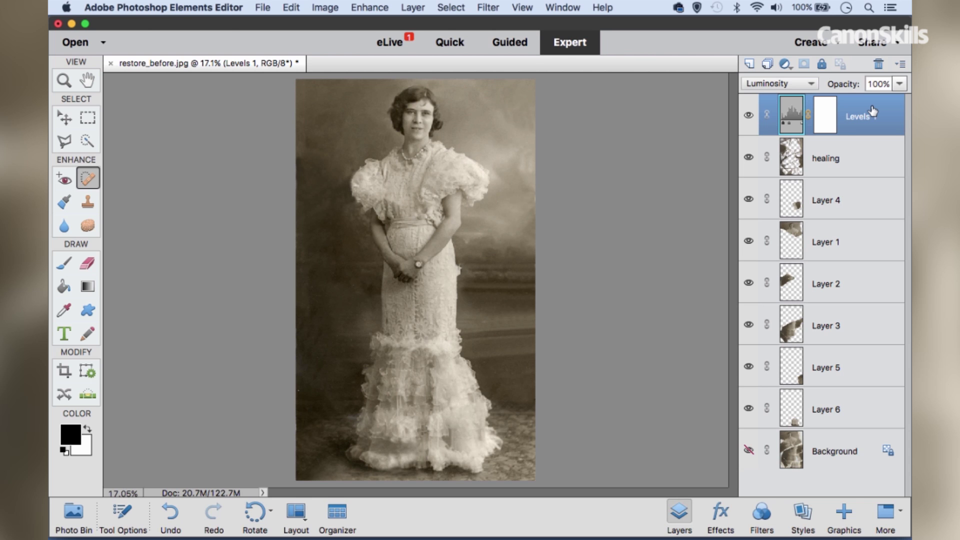
- Stamp all visible layers into a new top layer and sharpen it with Unsharp Mask at 117% amount, 1.6 px radius and threshold 0
key(super+alt+shift+e)
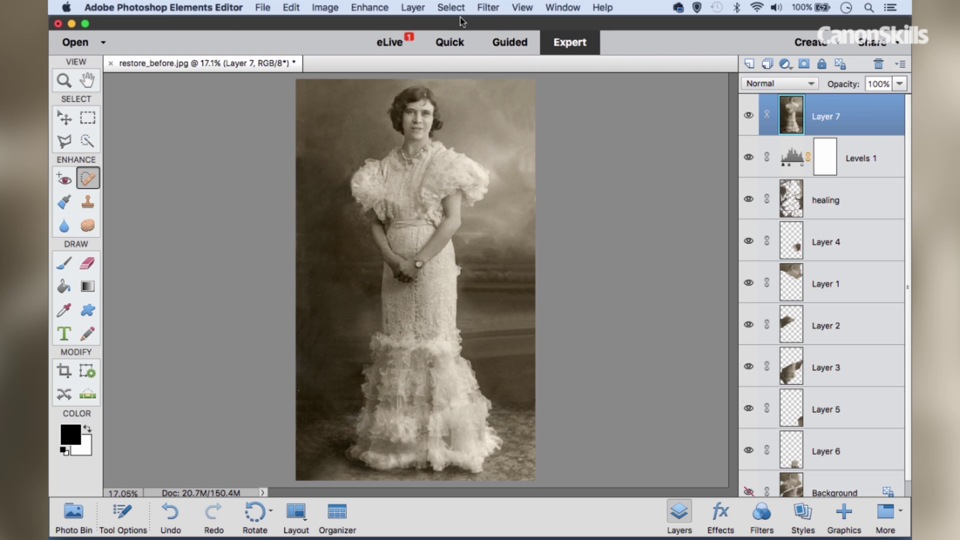
click(361, 7)
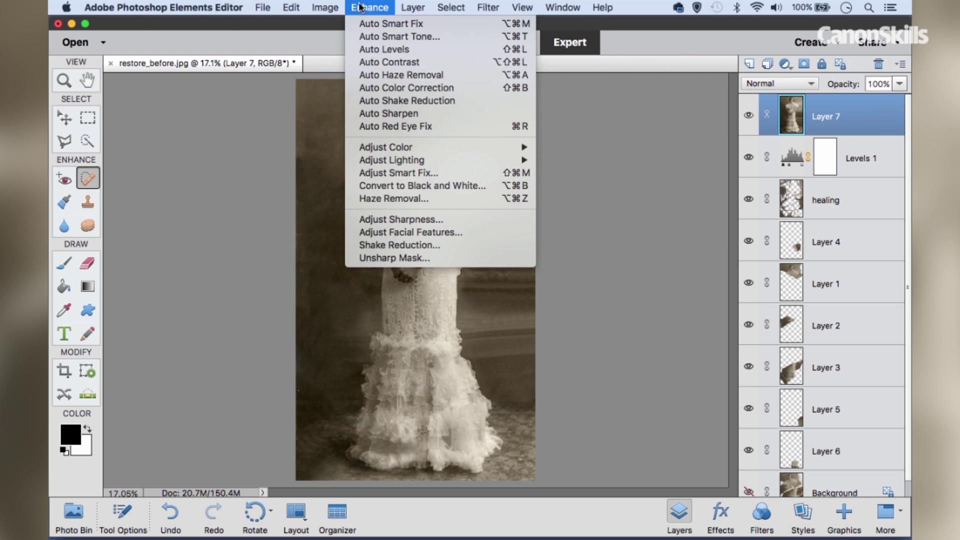
click(405, 258)
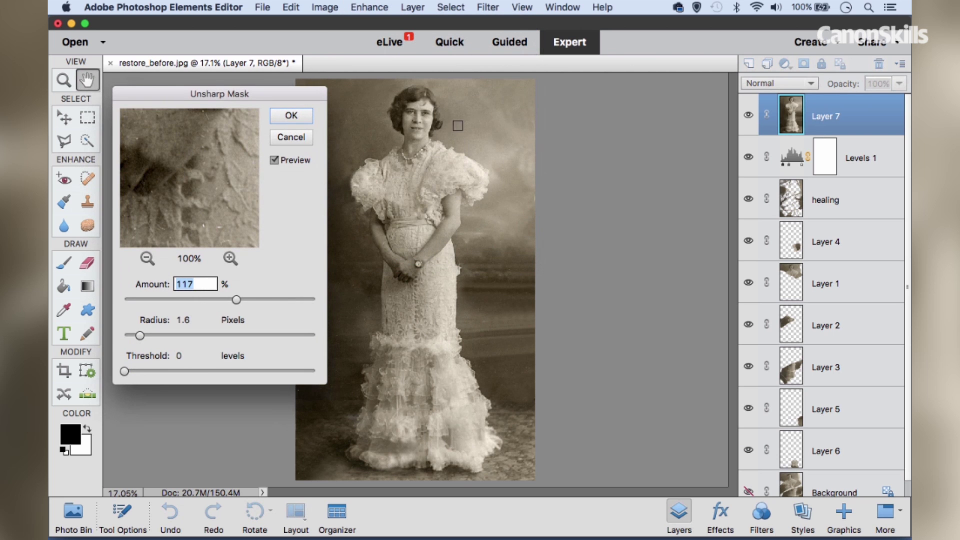
click(415, 120)
drag(194, 173, 185, 209)
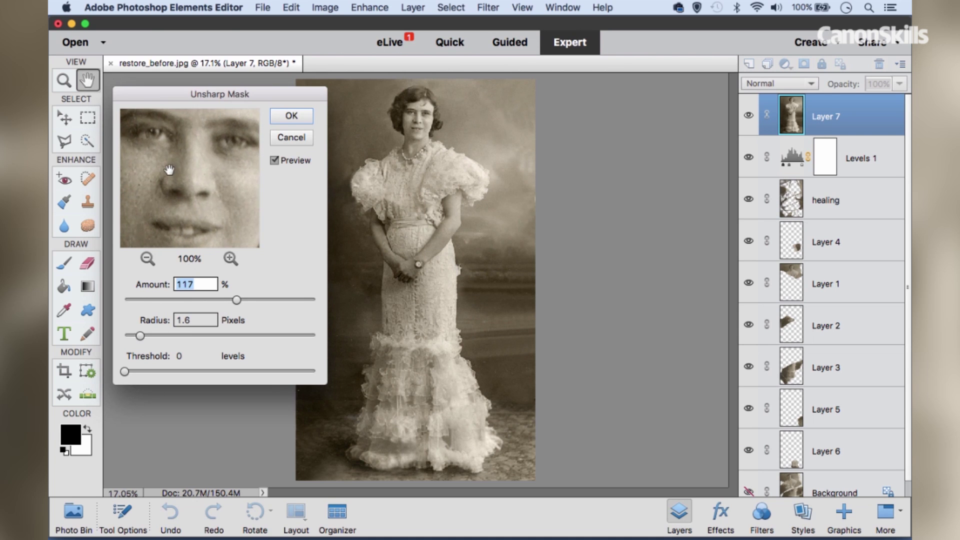
drag(177, 170, 172, 178)
click(290, 117)
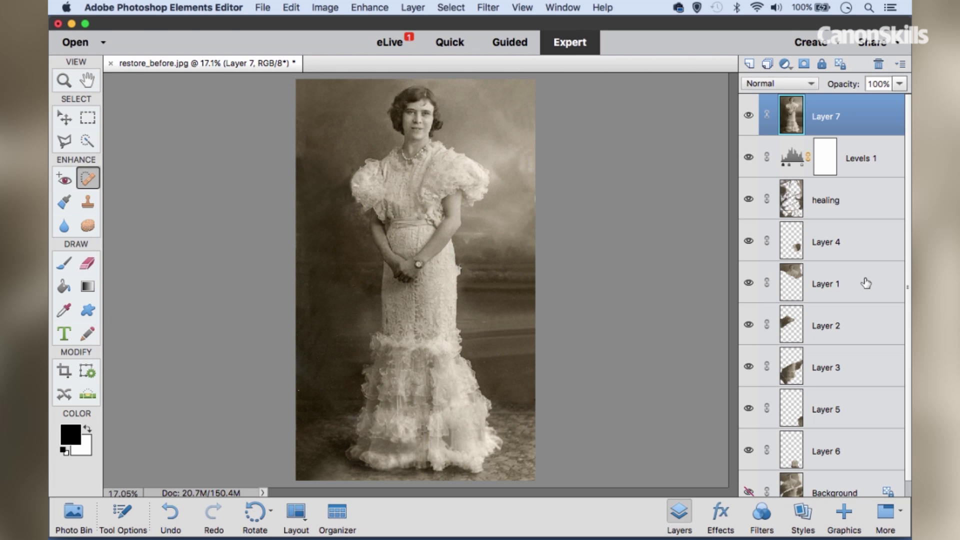
scroll(866, 299, down, 1)
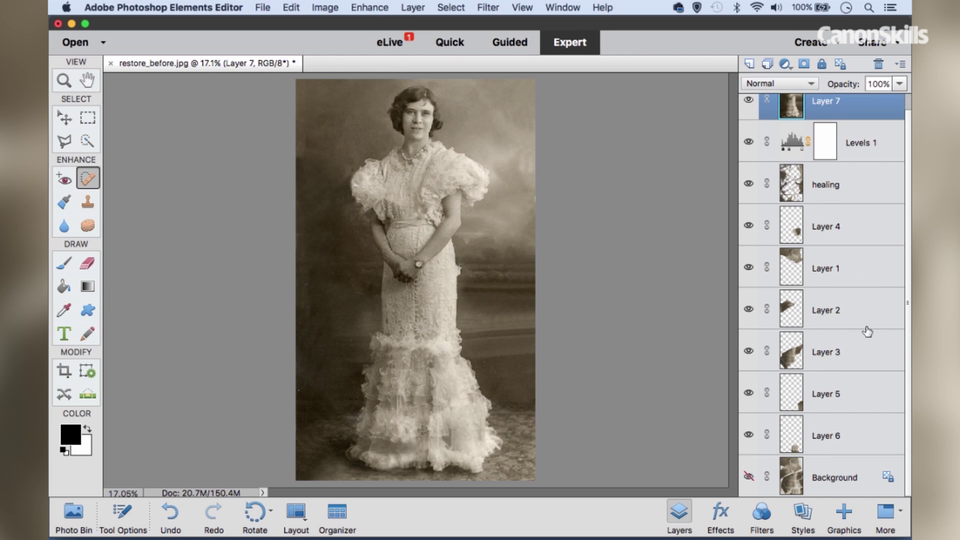
- Show the Background layer alone, then hide it and reveal the repositioned pieces one by one, from Layer 6 up to Layer 4
alt+click(748, 477)
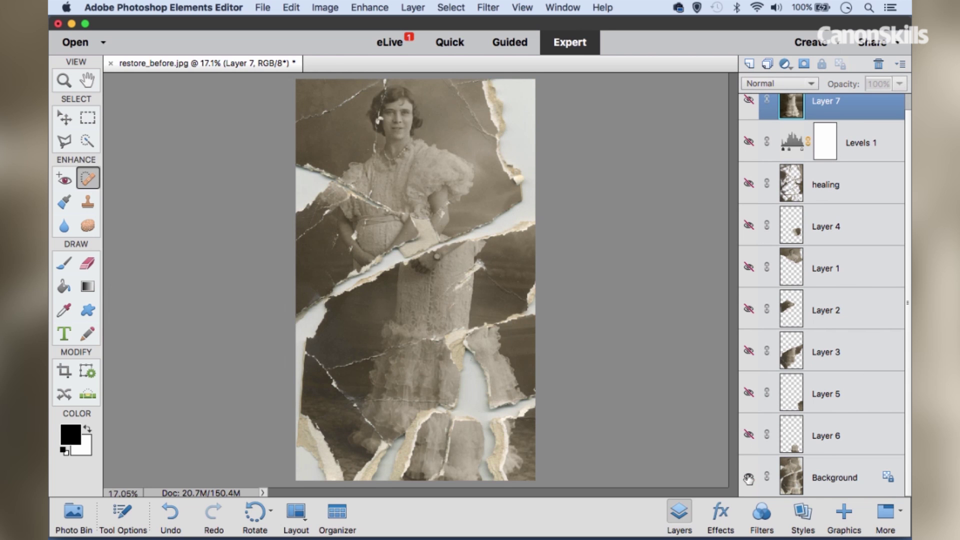
click(749, 435)
click(749, 477)
click(748, 392)
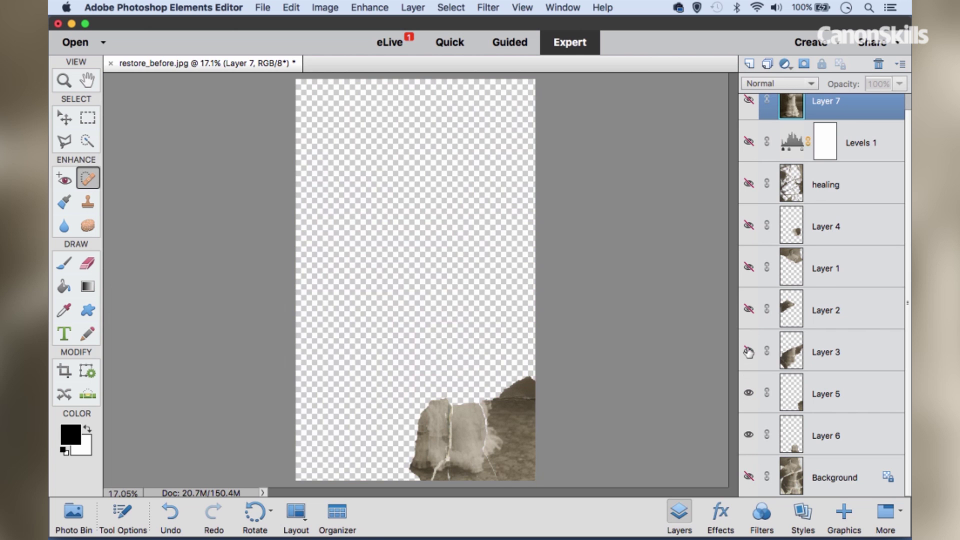
click(749, 351)
click(749, 309)
click(749, 267)
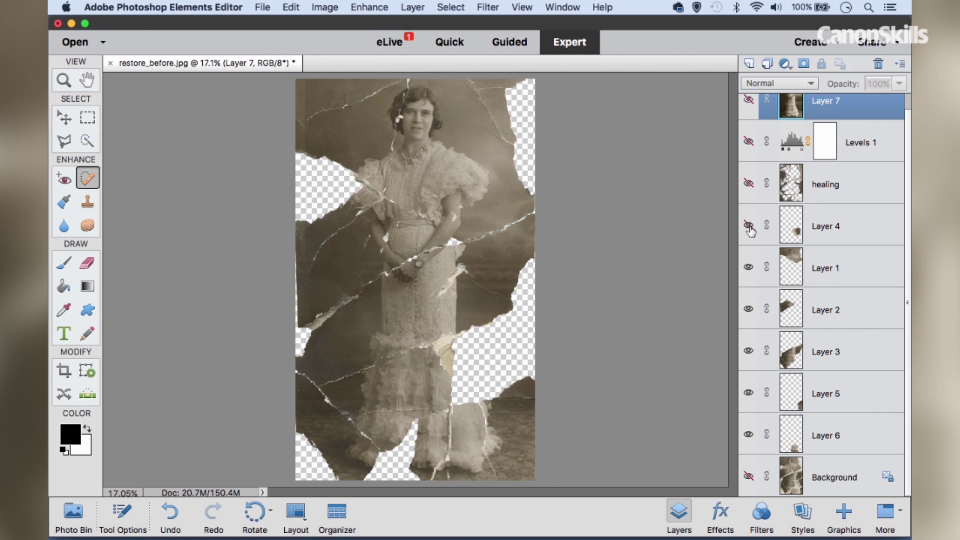
click(749, 225)
- Turn the healing, Levels 1 and sharpened Layer 7 layers back on in turn to review each restoration stage
click(749, 186)
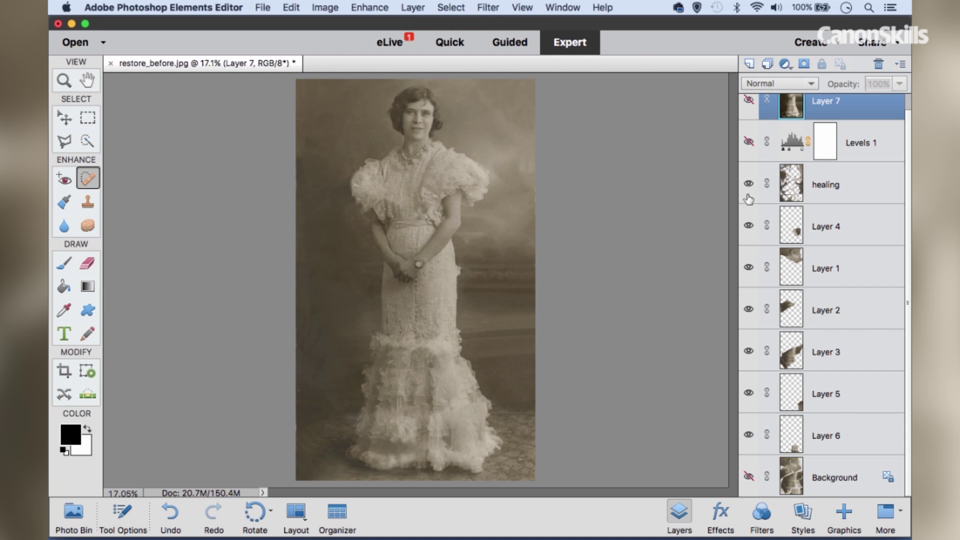
scroll(774, 226, up, 1)
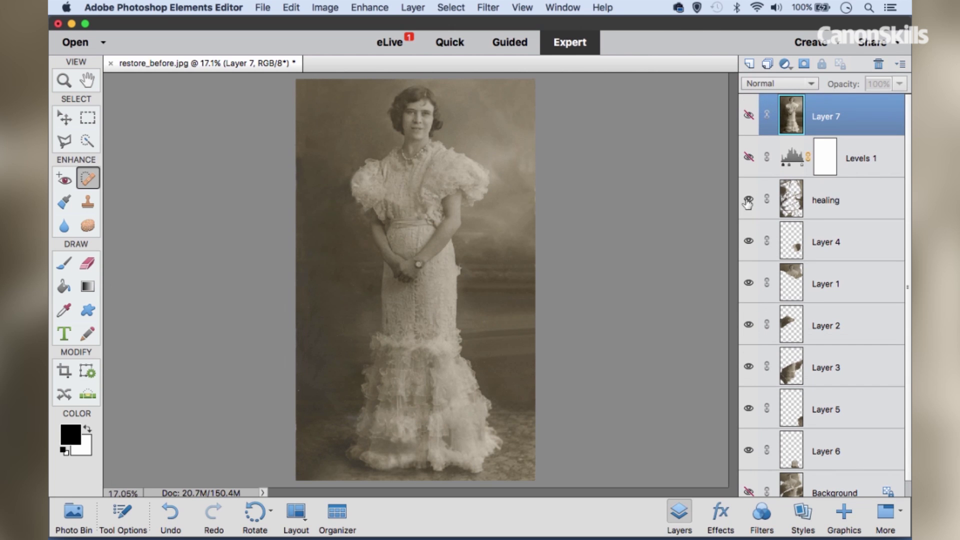
click(749, 159)
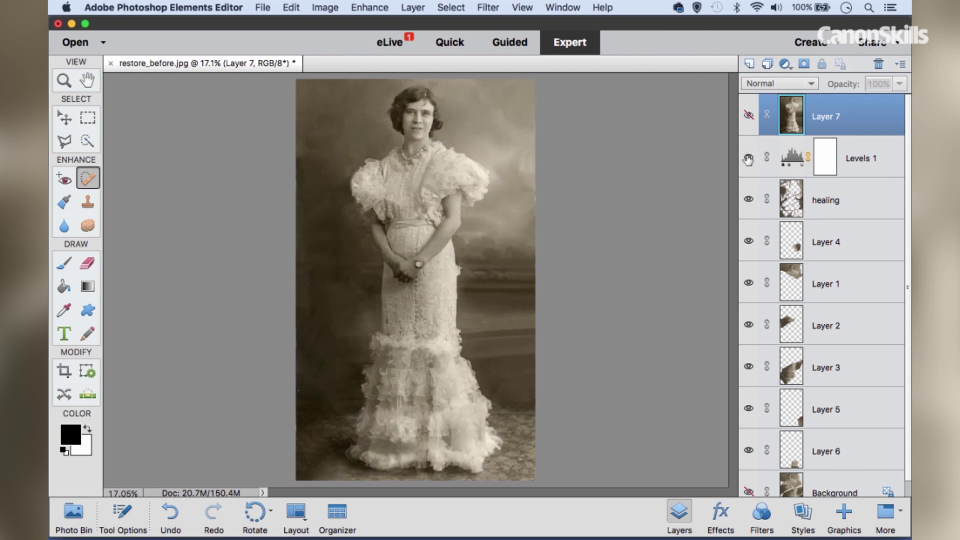
click(748, 115)
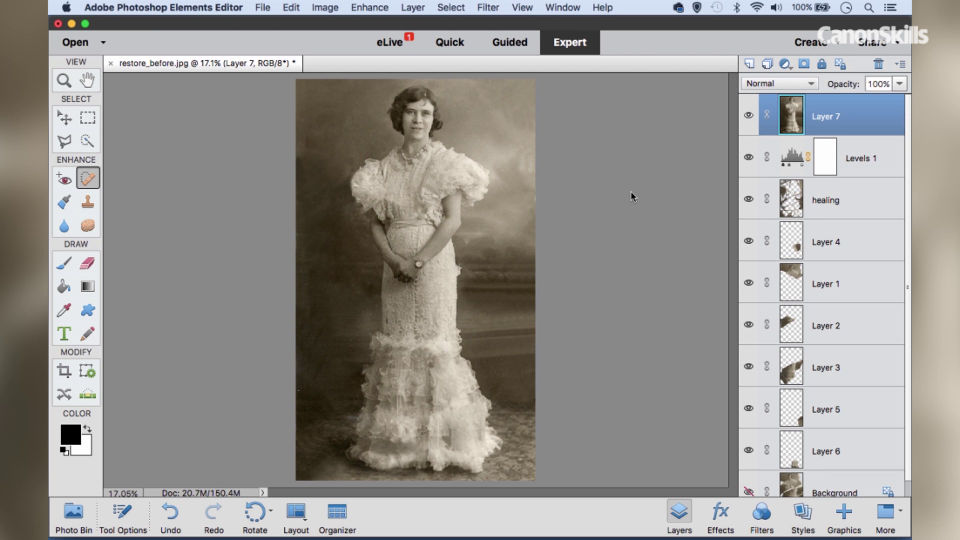